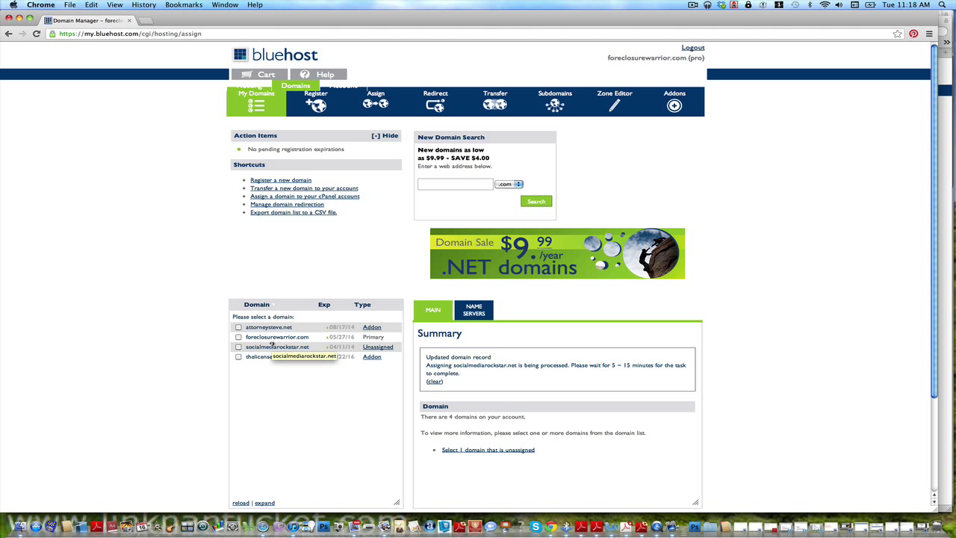
Step: Select socialmediarockstar.net in Domain Manager and go to its hosting cPanel
left_click(238, 348)
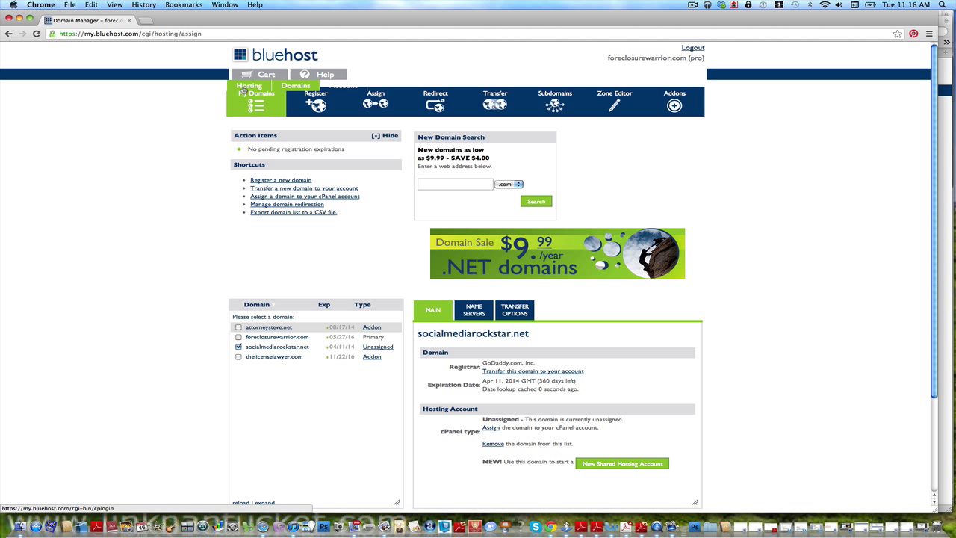
left_click(243, 90)
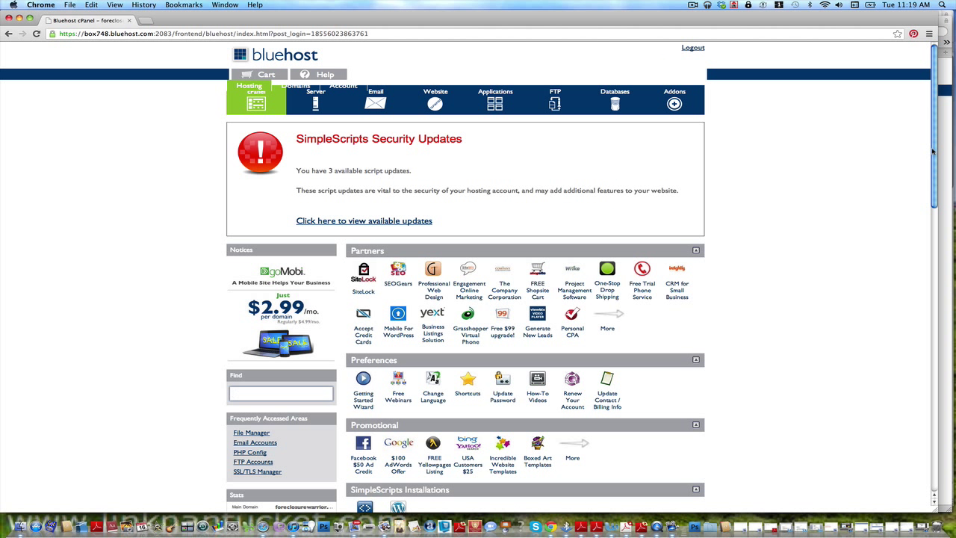
Step: Launch the WordPress installer from cPanel's Site Builders section
left_click_drag(932, 152, 949, 267)
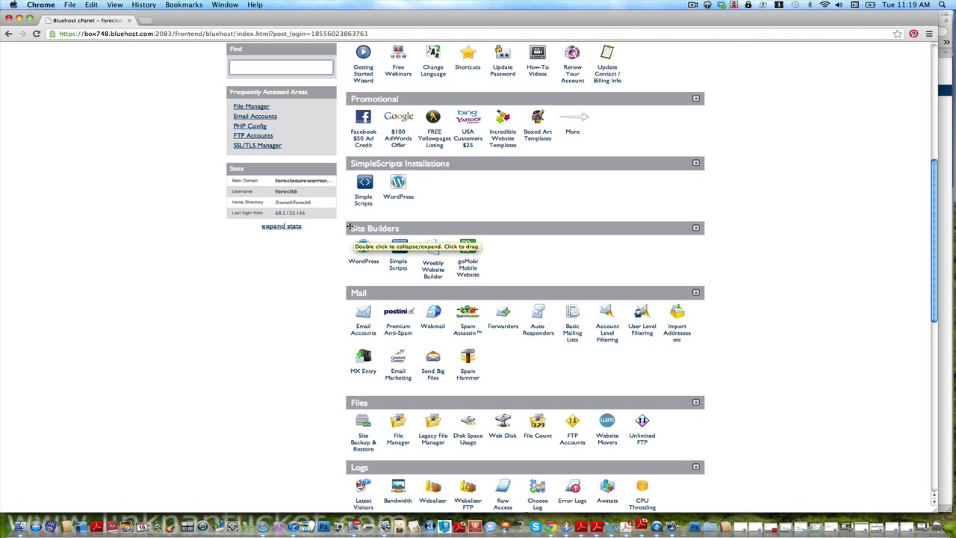
mouse_move(406, 228)
left_mouse_down()
mouse_move(329, 224)
mouse_move(438, 231)
mouse_move(403, 231)
left_mouse_up()
left_click(364, 248)
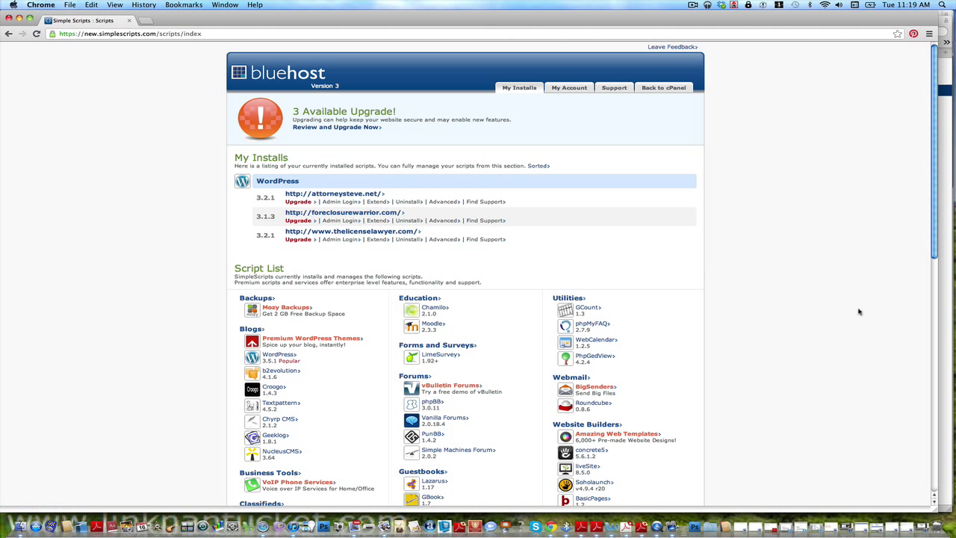
scroll(933, 241, "down", 10)
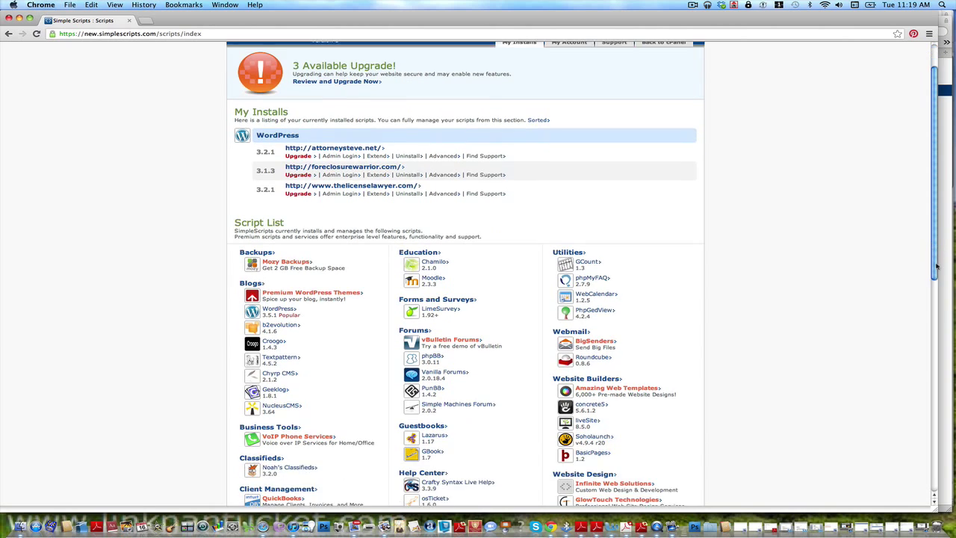
scroll(478, 273, "down", 6)
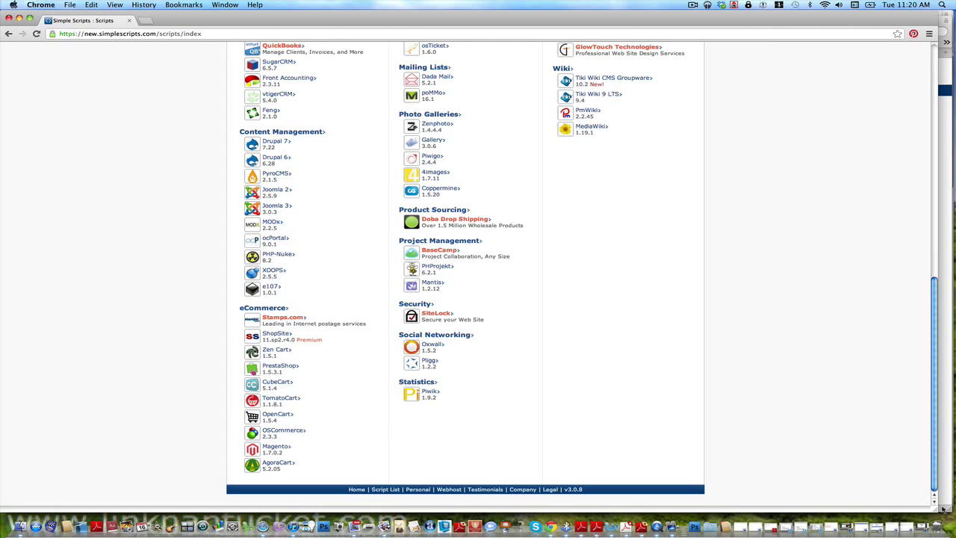
scroll(908, 359, "up", 7)
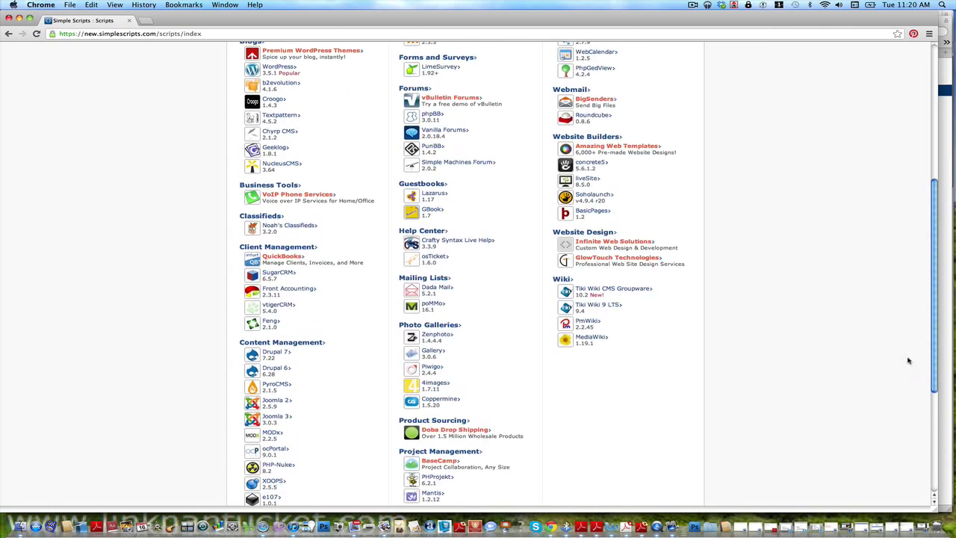
scroll(909, 359, "up", 8)
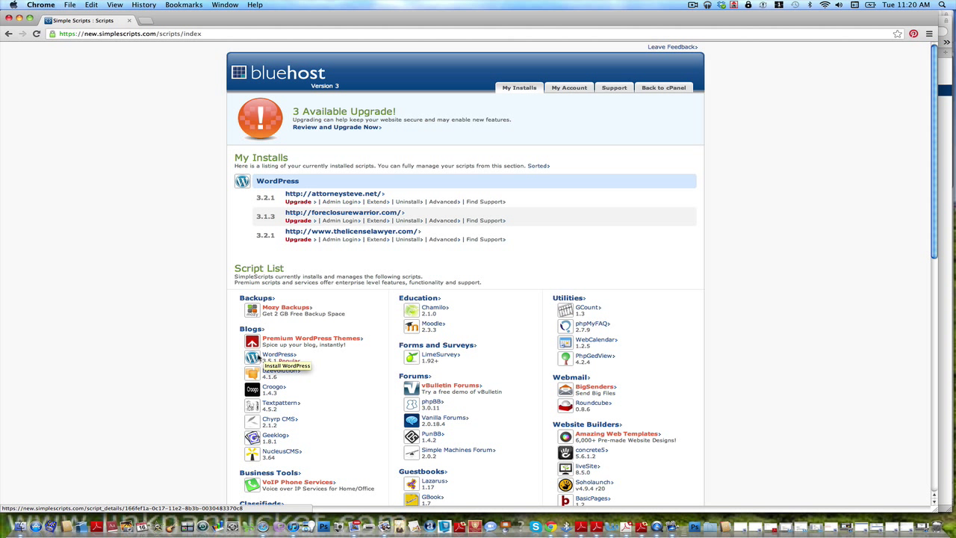
Step: Choose WordPress under Blogs and start a brand new installation
left_click(275, 357)
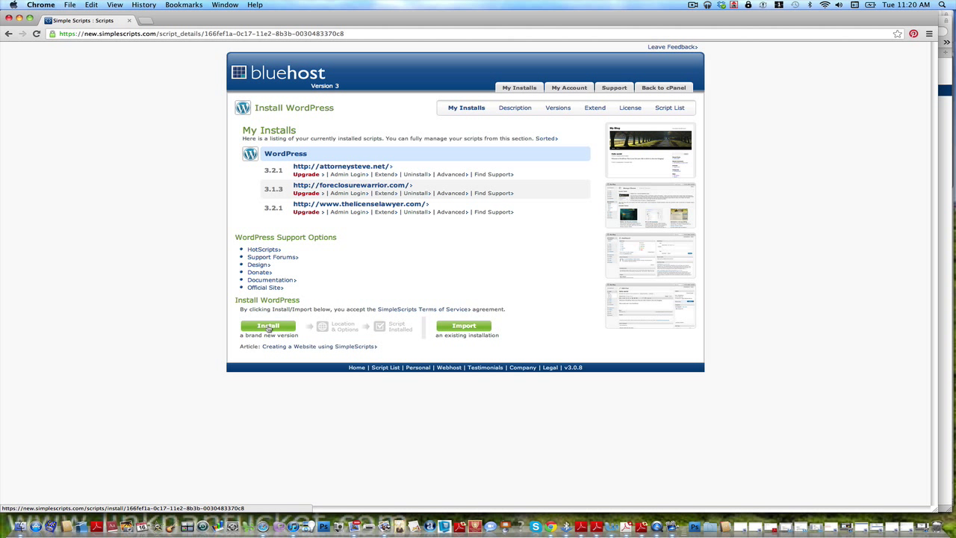
left_click(268, 326)
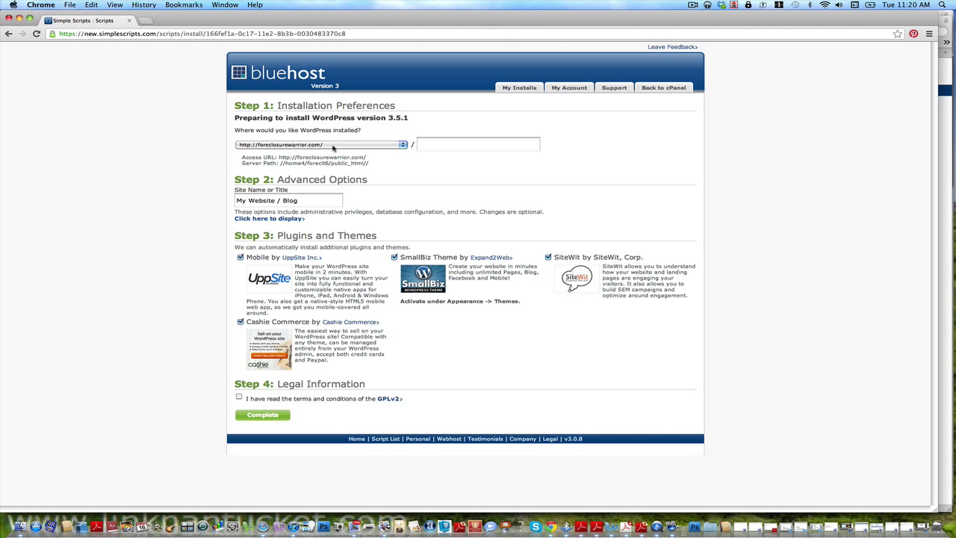
Step: Set the install folder to socialmediarockstar and the site title to 'Social Media Rockstar'
left_click(438, 145)
type("socialmedia")
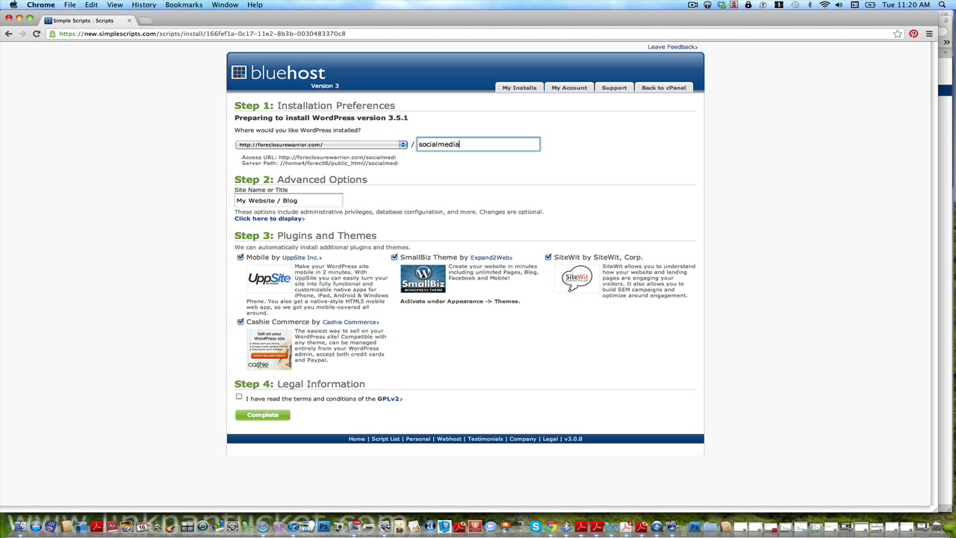
type("rockstar")
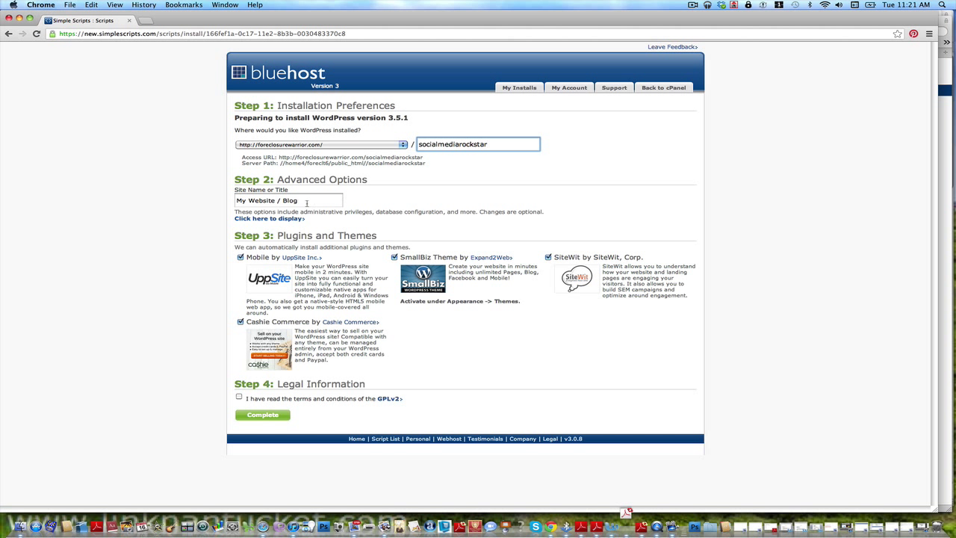
left_click_drag(306, 202, 227, 199)
key("BackSpace")
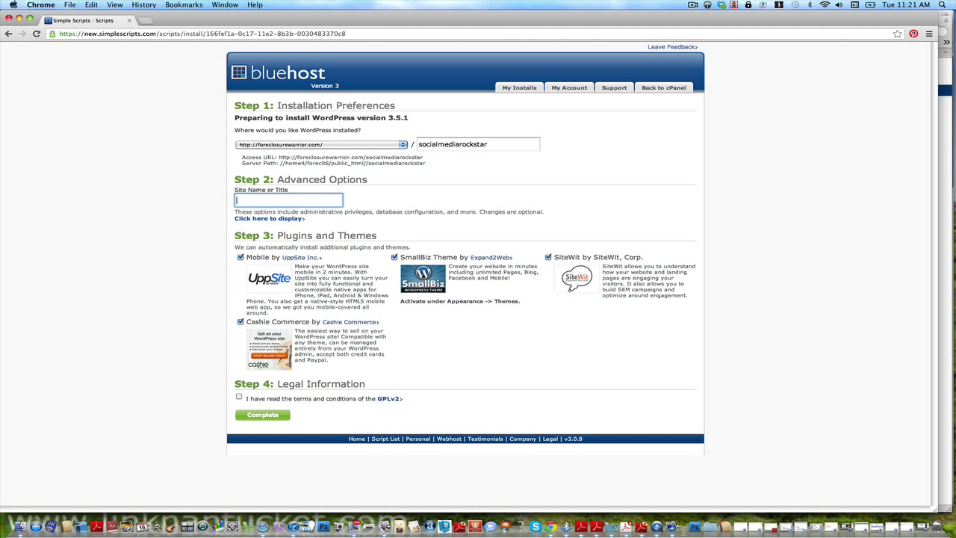
type("Social Media Rockstar")
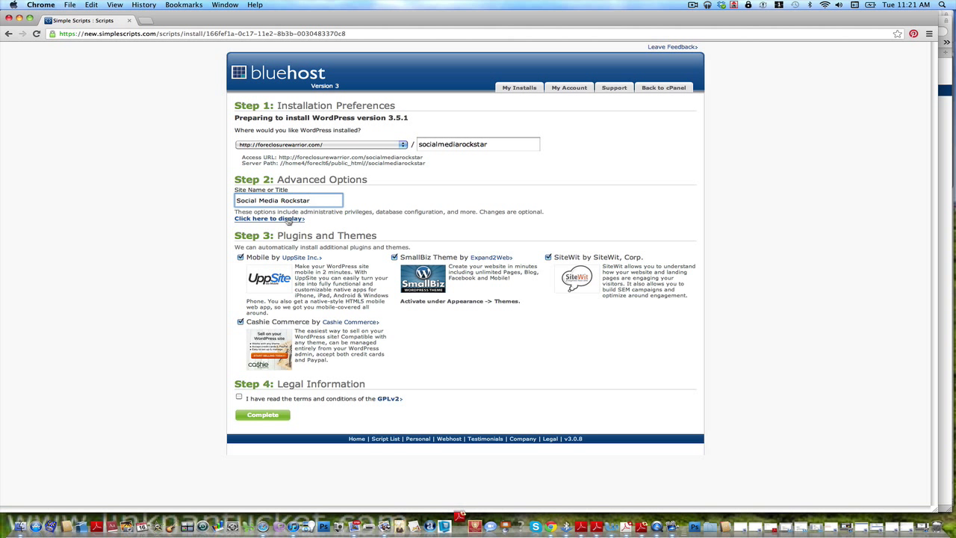
Step: Show the advanced admin options and replace the generated admin password with your own password
left_click(287, 219)
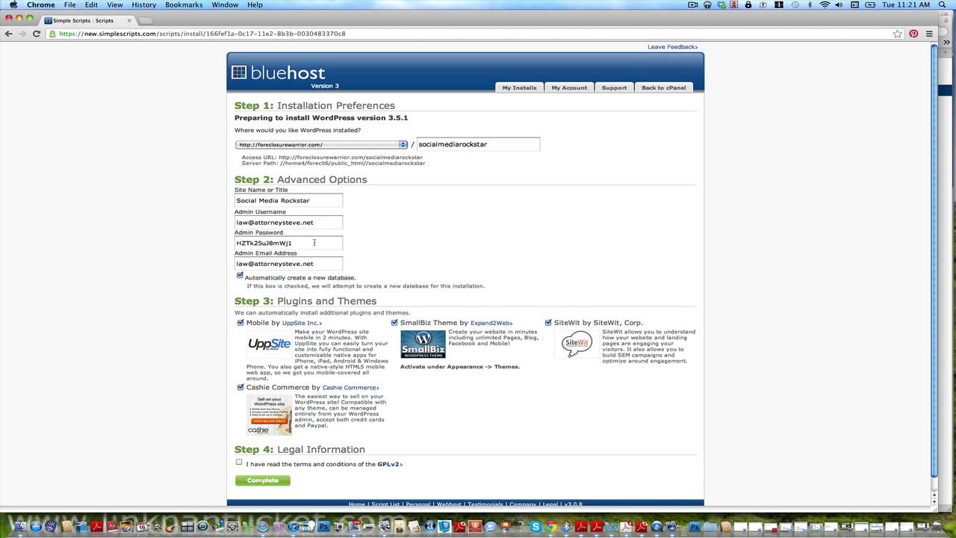
left_click_drag(310, 243, 201, 240)
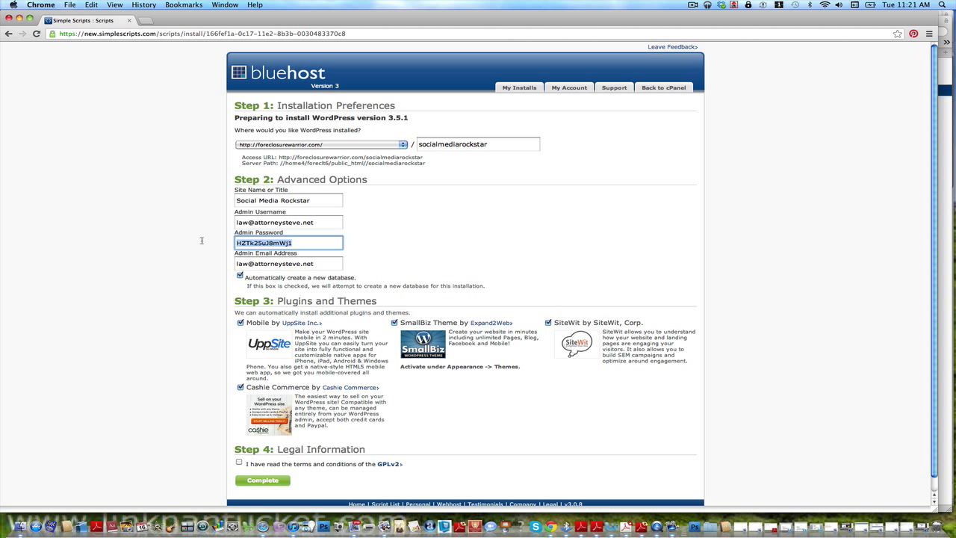
key("BackSpace")
key("BackSpace")
key("BackSpace")
key("BackSpace")
key("BackSpace")
left_click(330, 266)
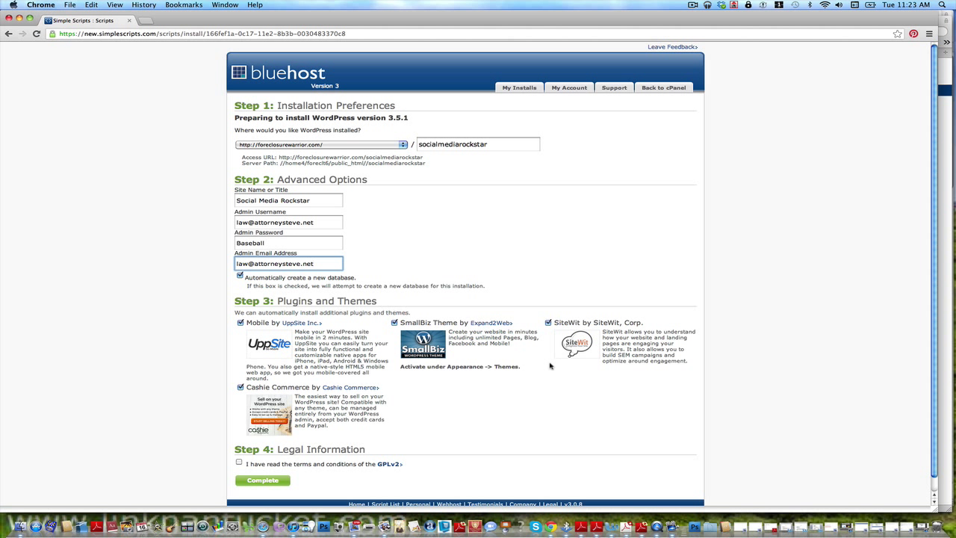
Step: Skip SiteWit, SmallBiz, Mobile by UppSite and Cashie Commerce, accept GPLv2 terms, and submit
left_click(549, 323)
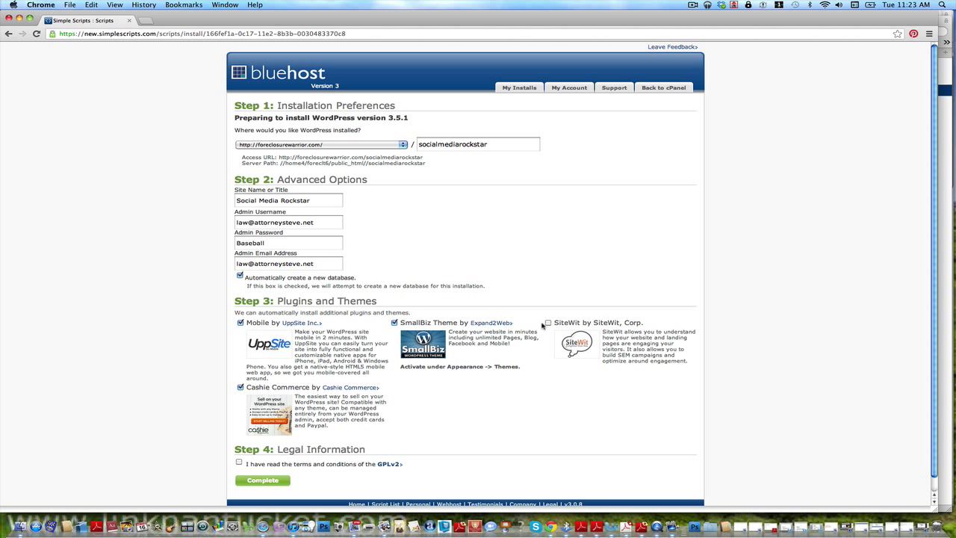
left_click(395, 324)
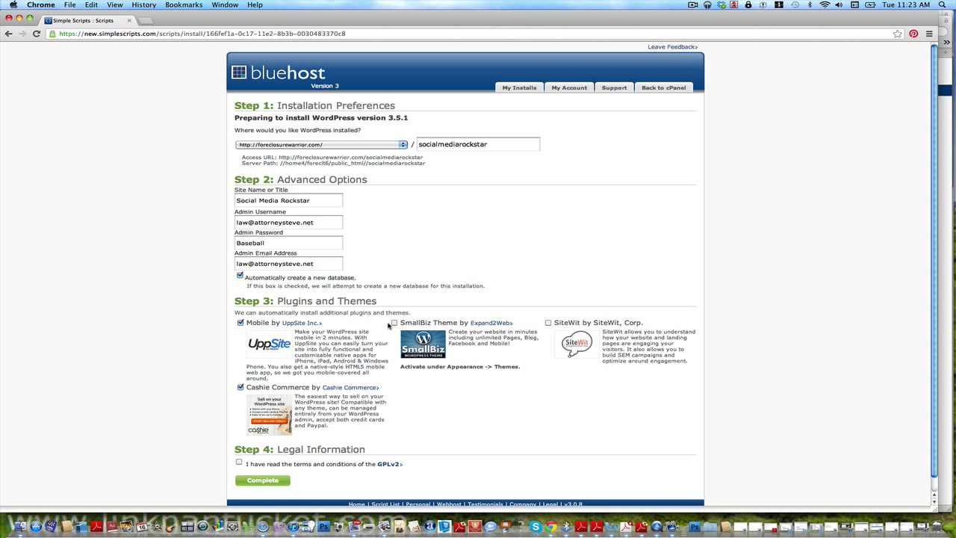
left_click(240, 323)
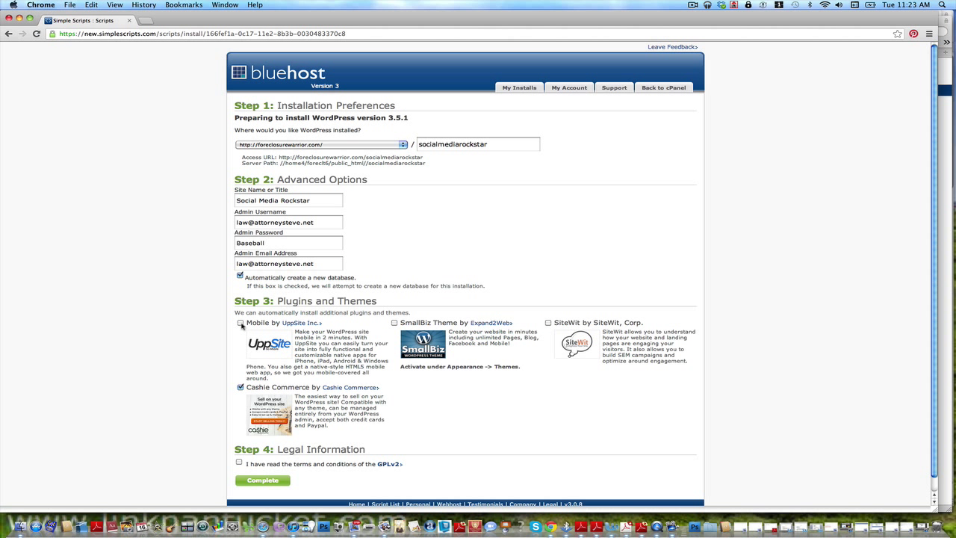
left_click(241, 387)
scroll(934, 361, "down", 2)
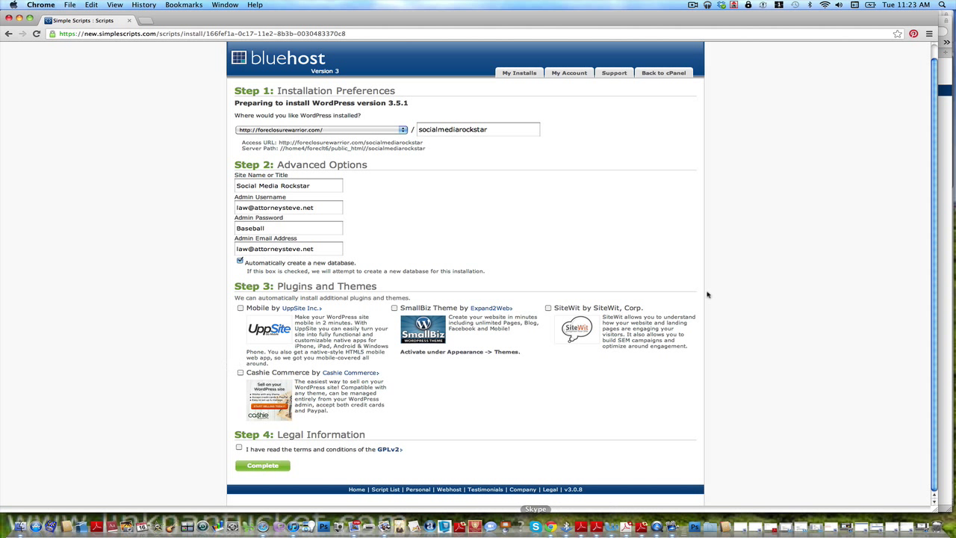
left_click(240, 447)
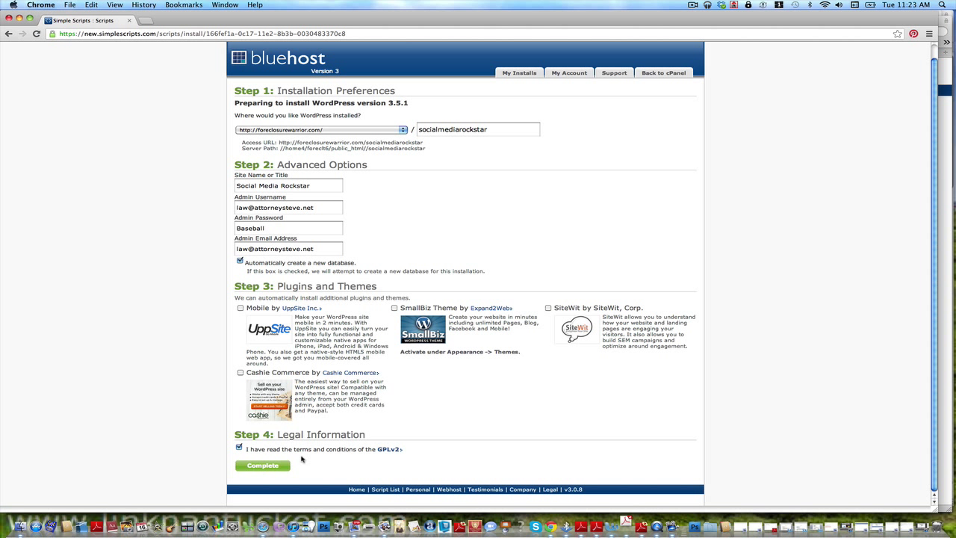
left_click(265, 466)
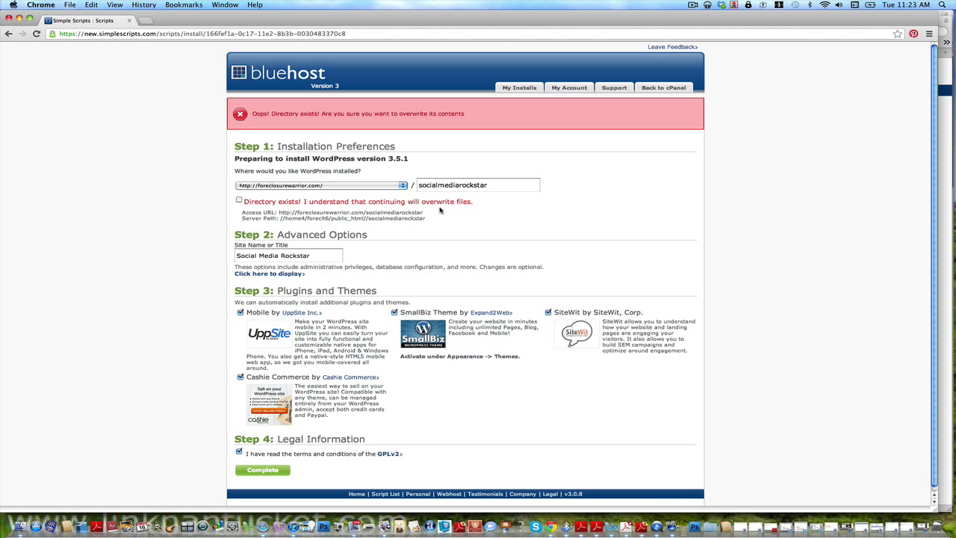
Step: Confirm overwriting the socialmediarockstar folder, skip all four bundled add-ons, and complete the install
left_click(239, 201)
left_click(549, 314)
left_click(394, 313)
left_click(241, 313)
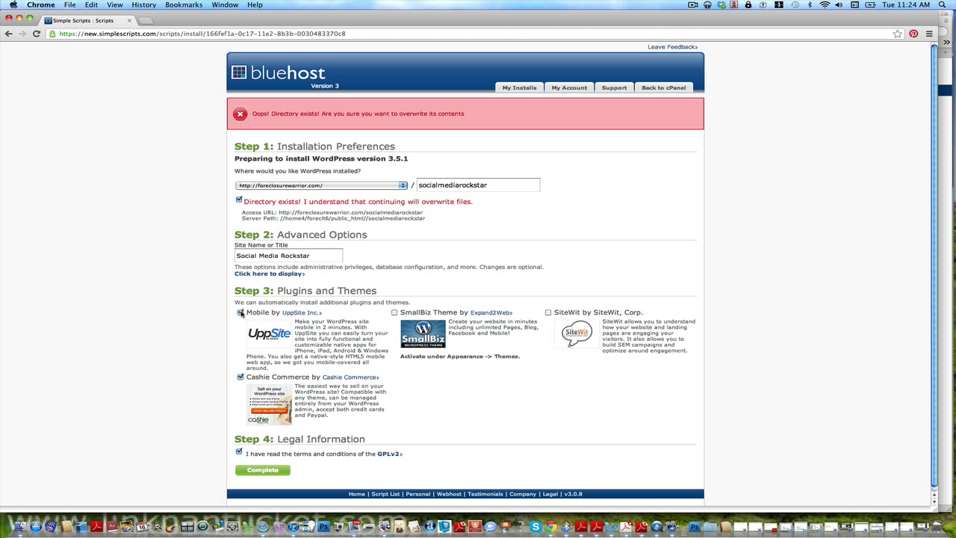
left_click(240, 377)
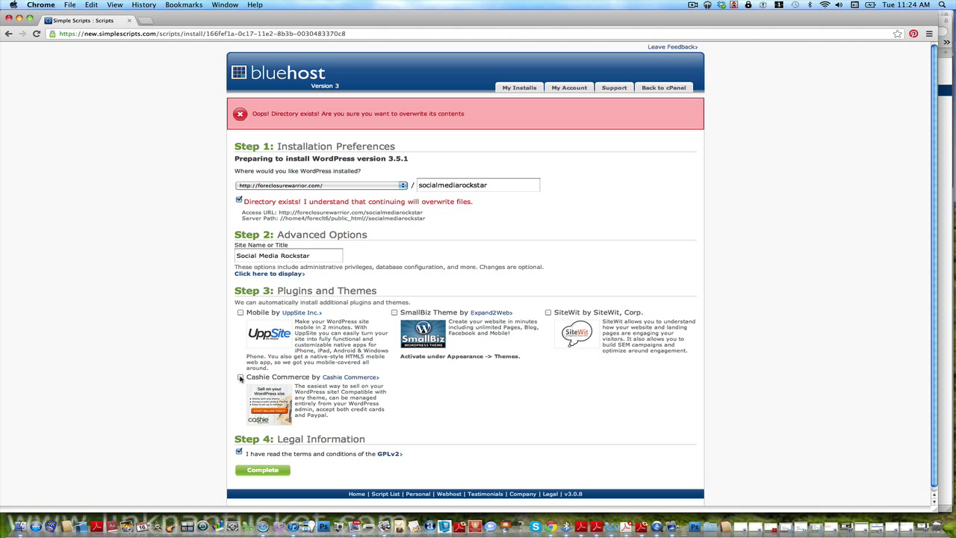
left_click(296, 276)
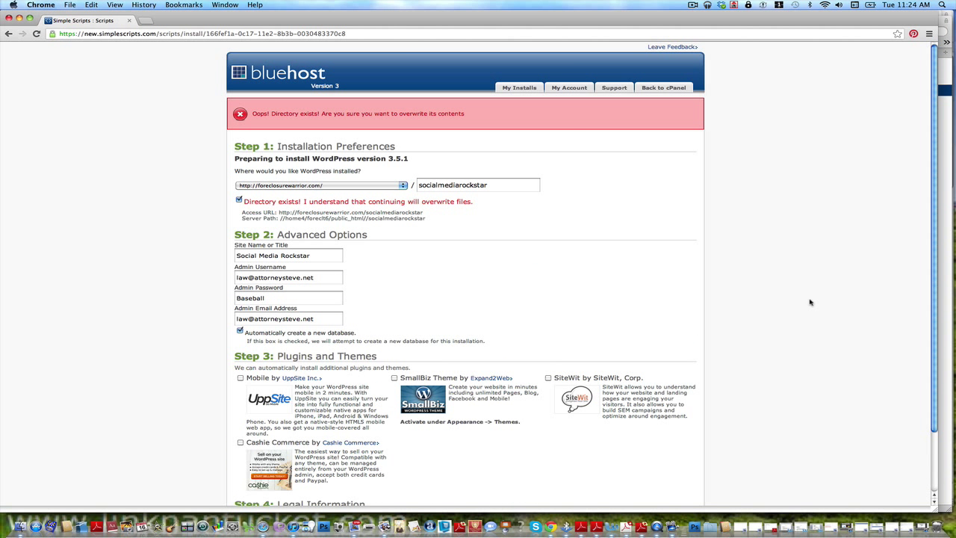
scroll(943, 314, "down", 5)
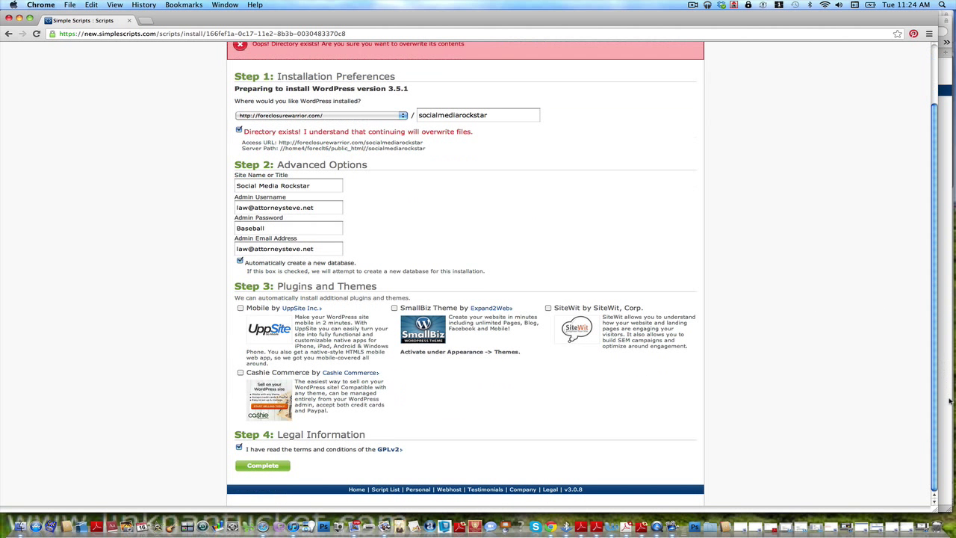
left_click(258, 467)
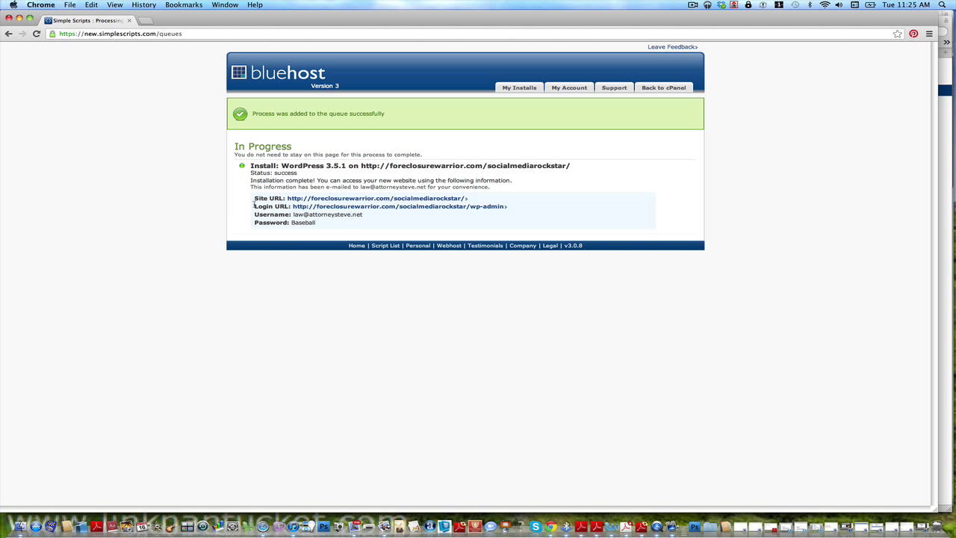
Step: Select the Login URL shown on the successful install screen
left_click_drag(255, 207, 288, 207)
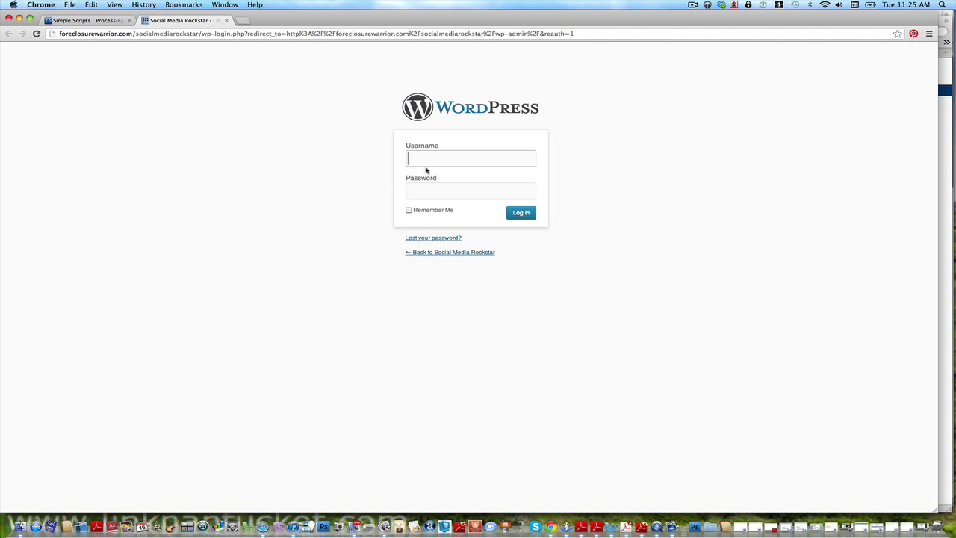
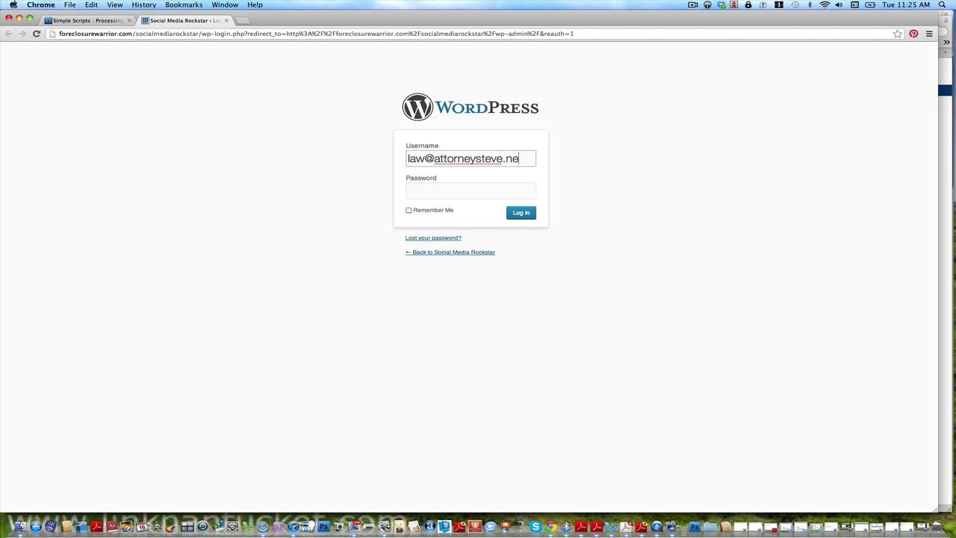
Step: Log in with the admin e-mail address and password, with Remember Me ticked
left_click(473, 187)
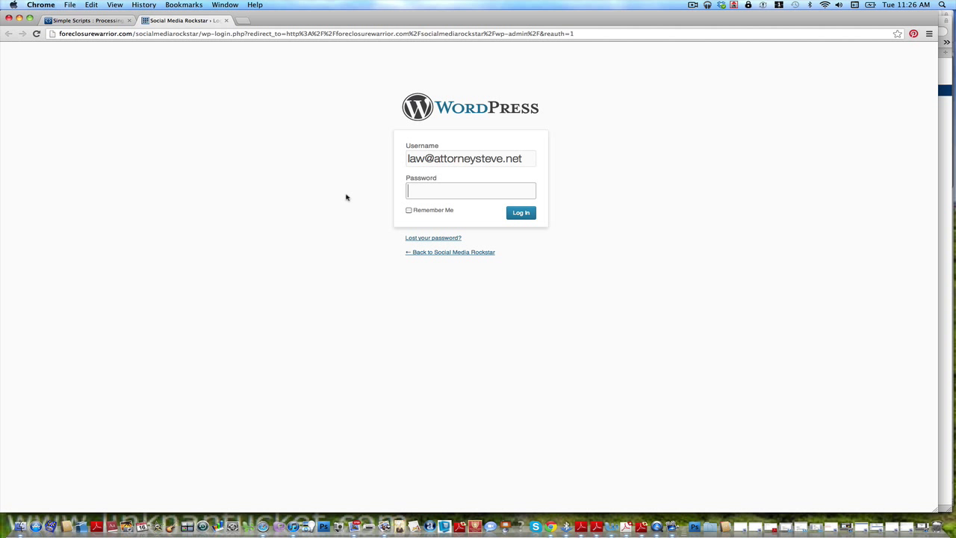
type("********")
left_click(409, 211)
left_click(521, 213)
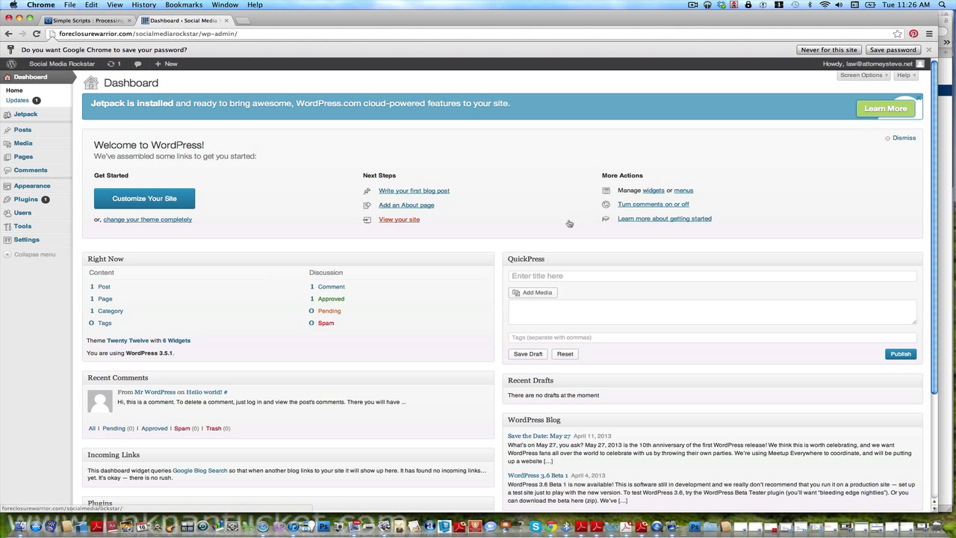
Step: Look over the Settings and Users entries in the loaded dashboard's sidebar
mouse_move(38, 244)
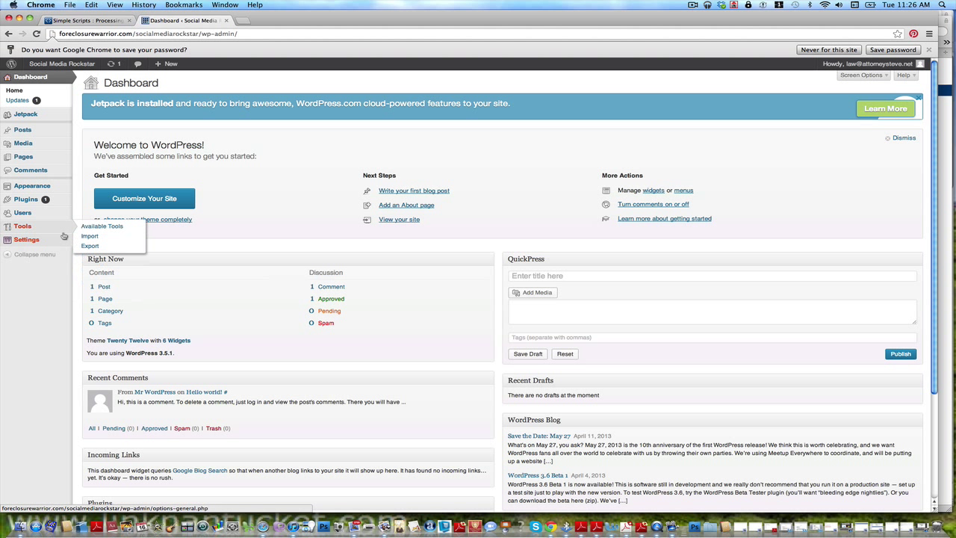
mouse_move(56, 212)
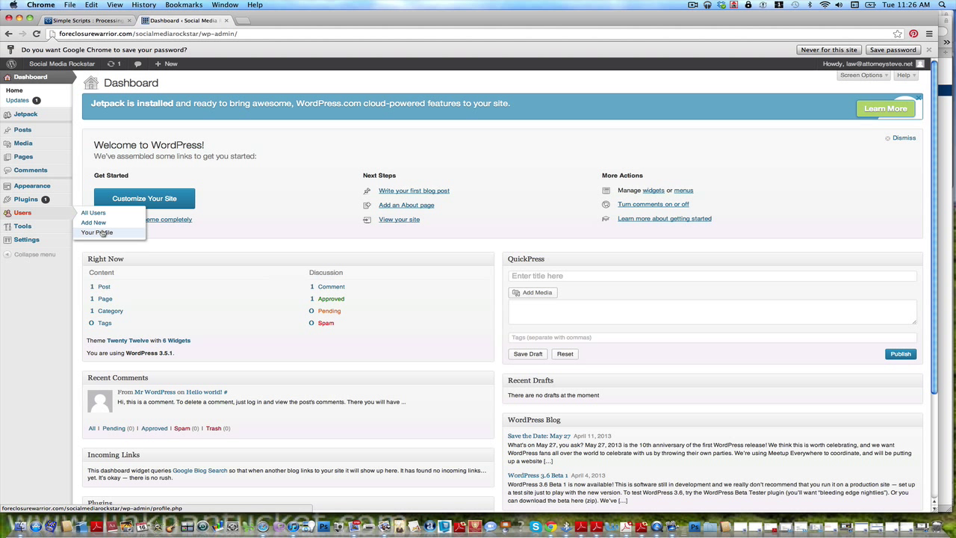
left_click(104, 233)
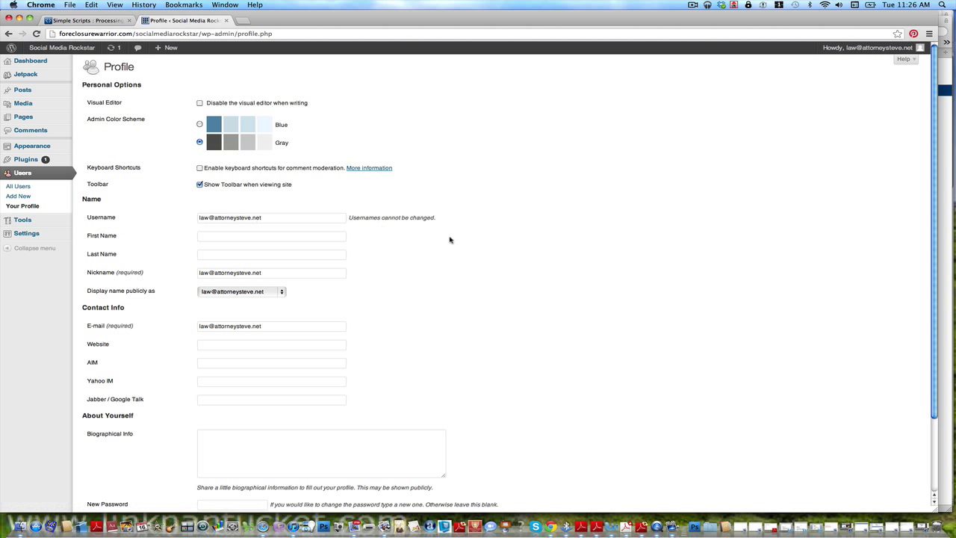
left_click(212, 347)
type("http")
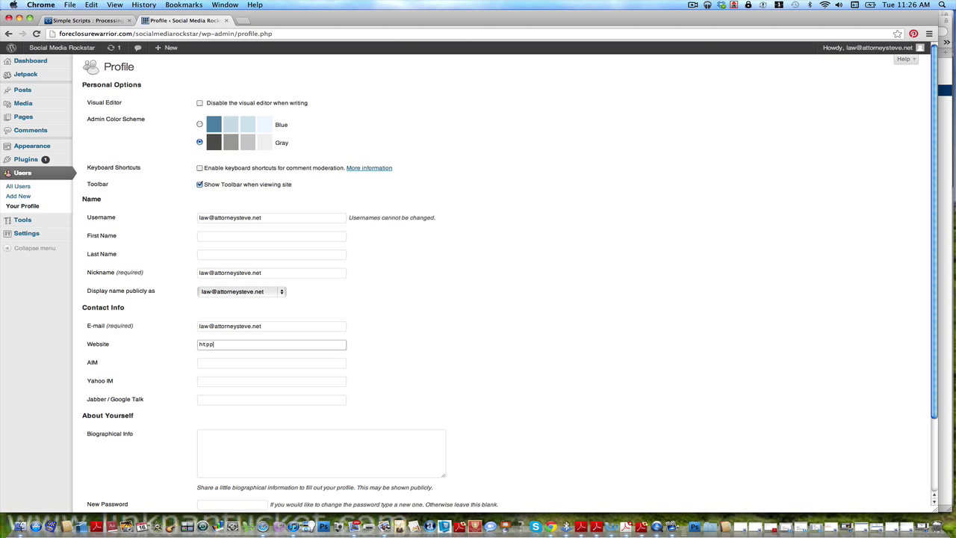
key("BackSpace")
key("BackSpace")
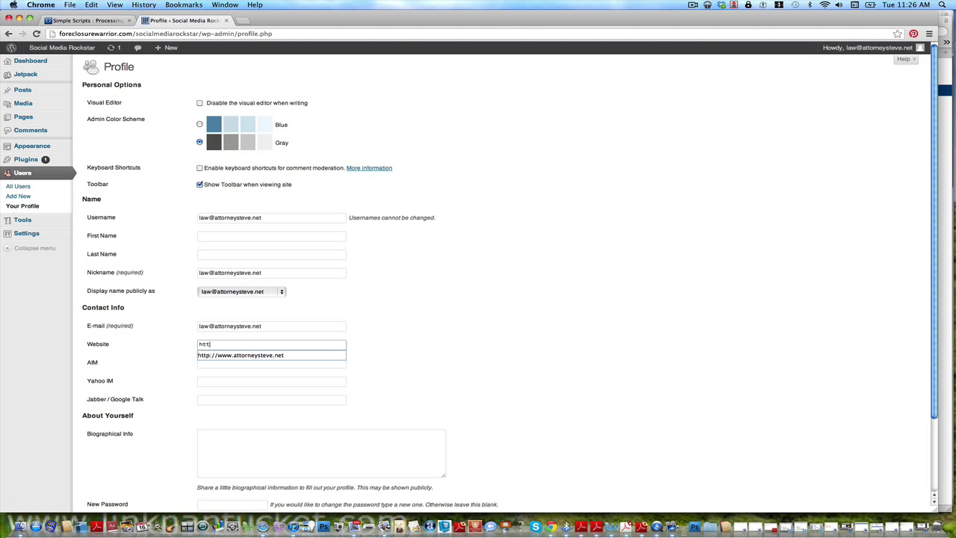
type("tp://")
key("Down")
key("Return")
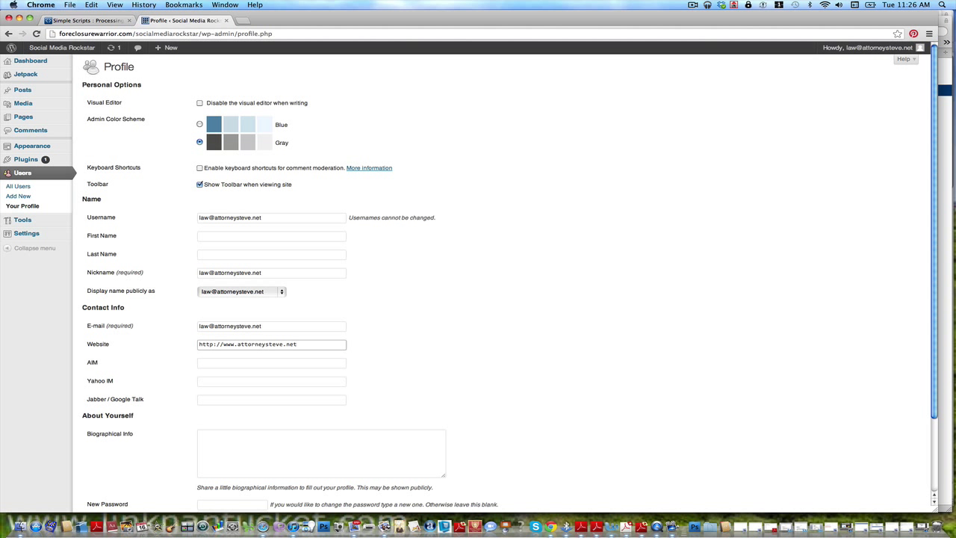
left_click_drag(320, 344, 264, 344)
left_click(306, 343)
key("shift+Left")
key("shift+Left")
key("shift+Left")
key("shift+Left")
key("shift+Left")
key("shift+Left")
key("shift+Left")
key("shift+Left")
key("shift+Left")
key("shift+Left")
key("shift+Left")
key("shift+Left")
key("shift+Left")
key("shift+Left")
key("shift+Left")
key("shift+Left")
key("shift+Left")
type("socialmediarockstar.ne")
left_click(263, 376)
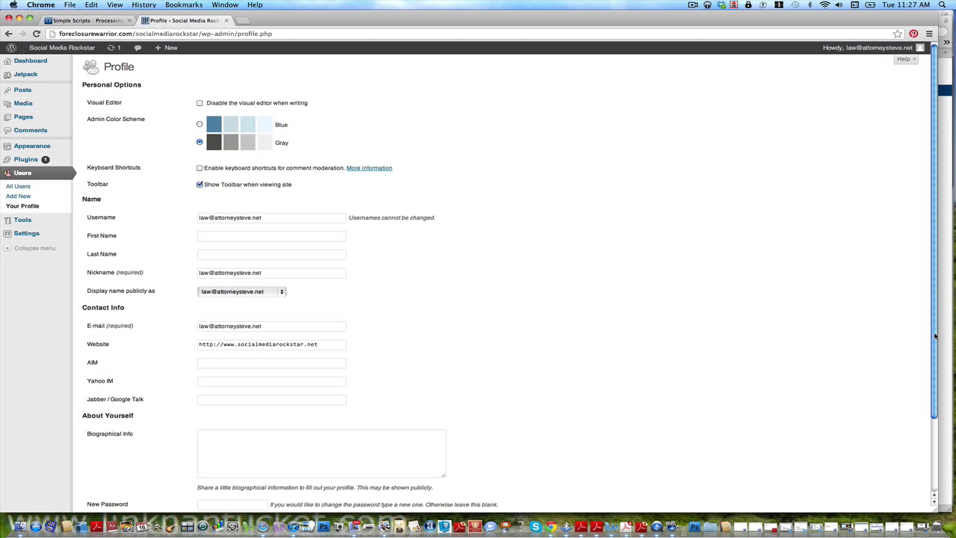
Step: Write a biography as a social media rockstar and real estate, IP and social media lawyer, then save the profile
scroll(940, 400, "down", 1)
scroll(940, 400, "down", 5)
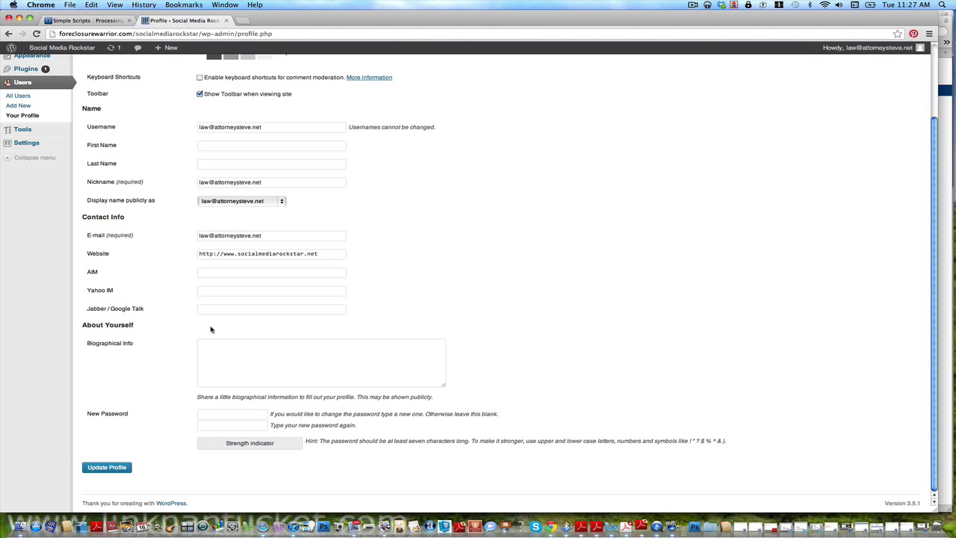
left_click(213, 351)
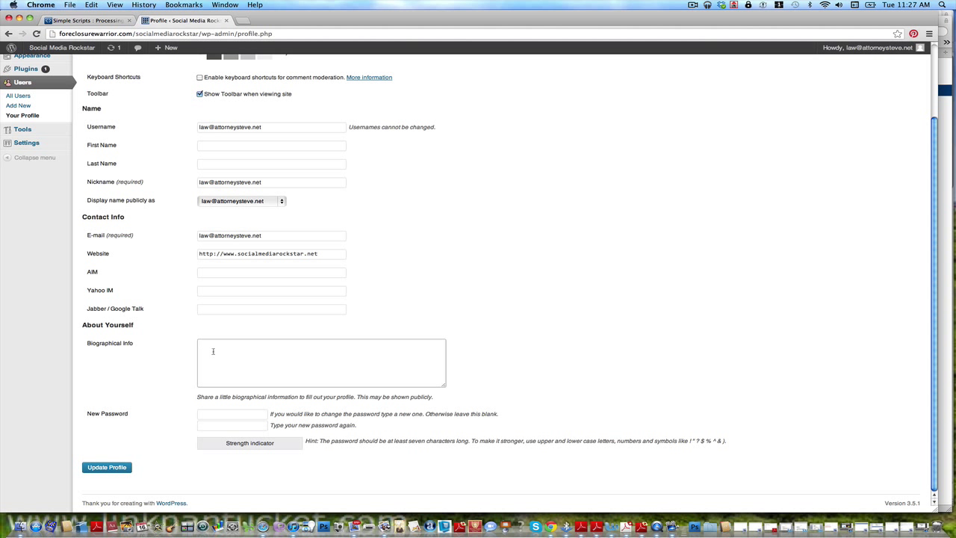
type("I am a social media rockstar that helps businesses launch and")
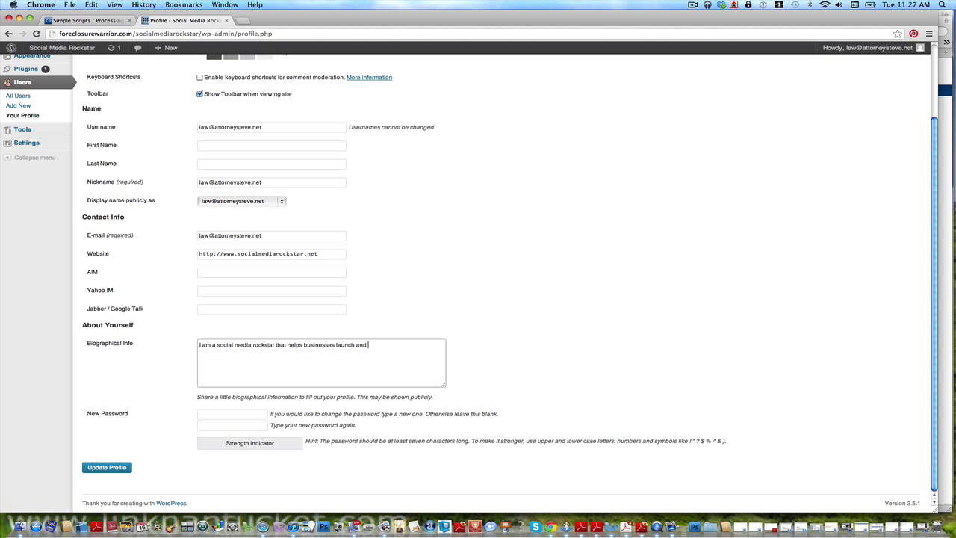
key("BackSpace")
key("BackSpace")
type("on the internet and to master your domain.  I am")
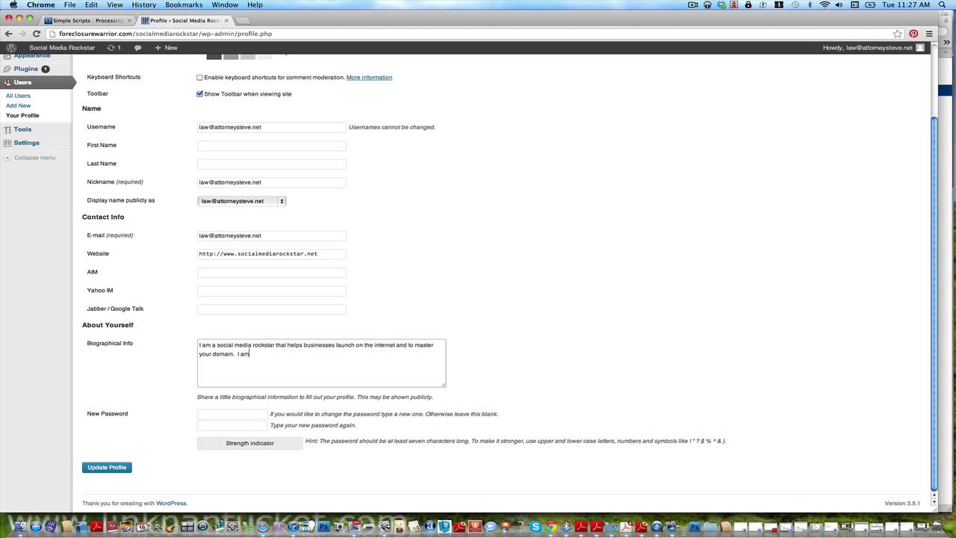
type(" also a real estate, ip, and social media lawywe")
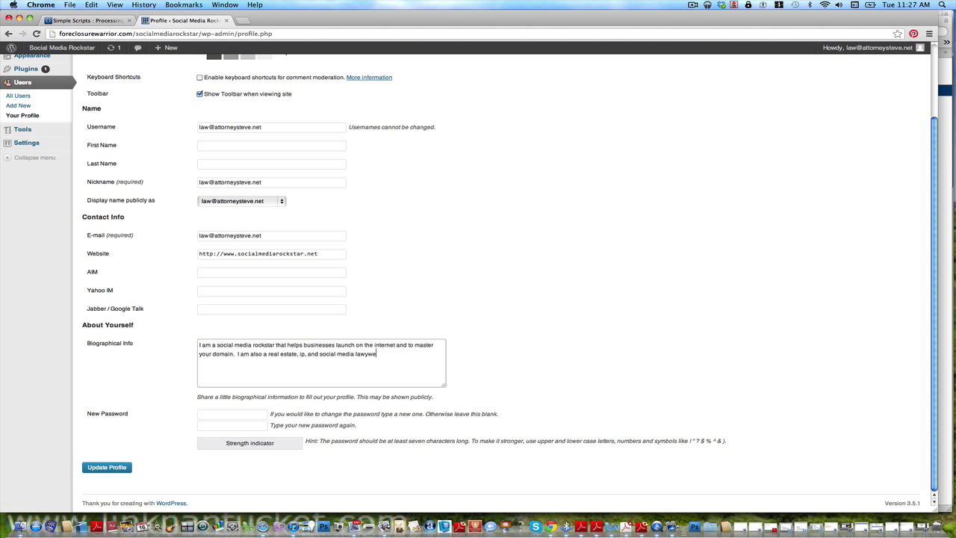
key("BackSpace")
key("BackSpace")
key("BackSpace")
type("yer.")
left_click(110, 468)
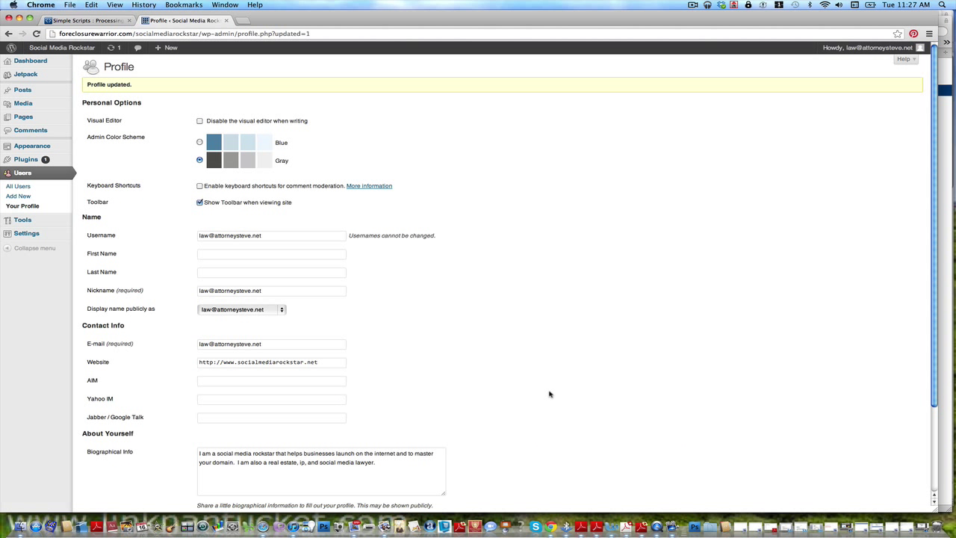
mouse_move(54, 234)
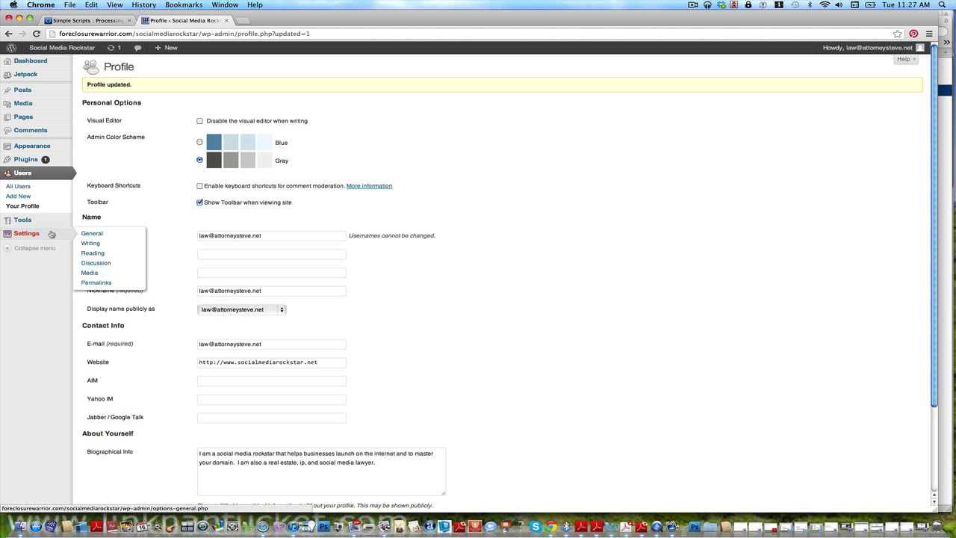
Step: In General Settings, change the Tagline to 'Master Your Domain'
left_click(99, 237)
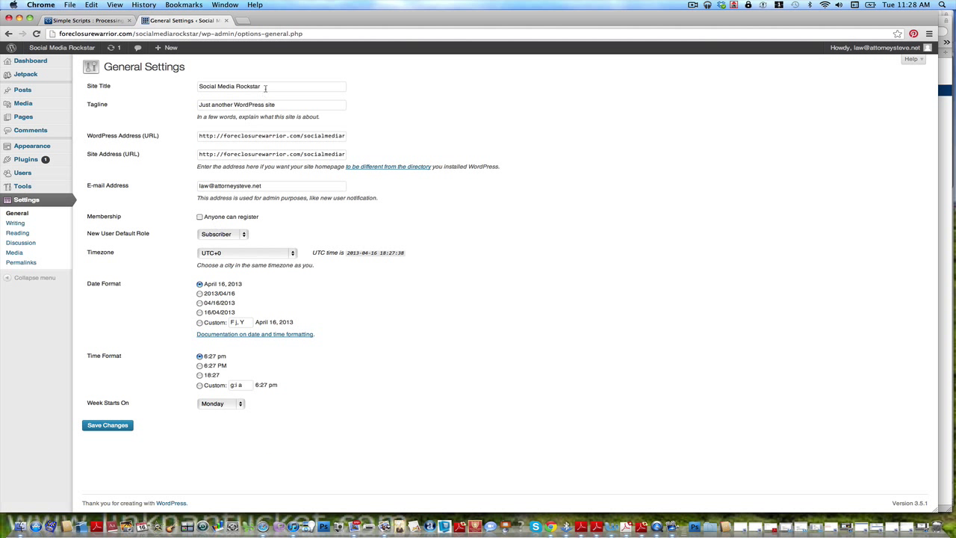
left_click(287, 103)
left_click_drag(287, 103, 169, 104)
key("BackSpace")
type("Master")
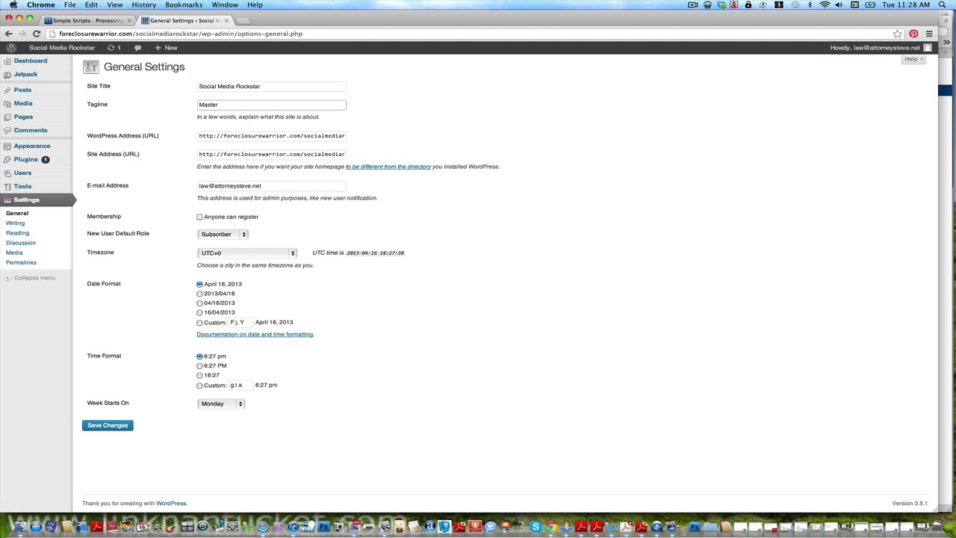
type(" Your Domain")
left_click(303, 135)
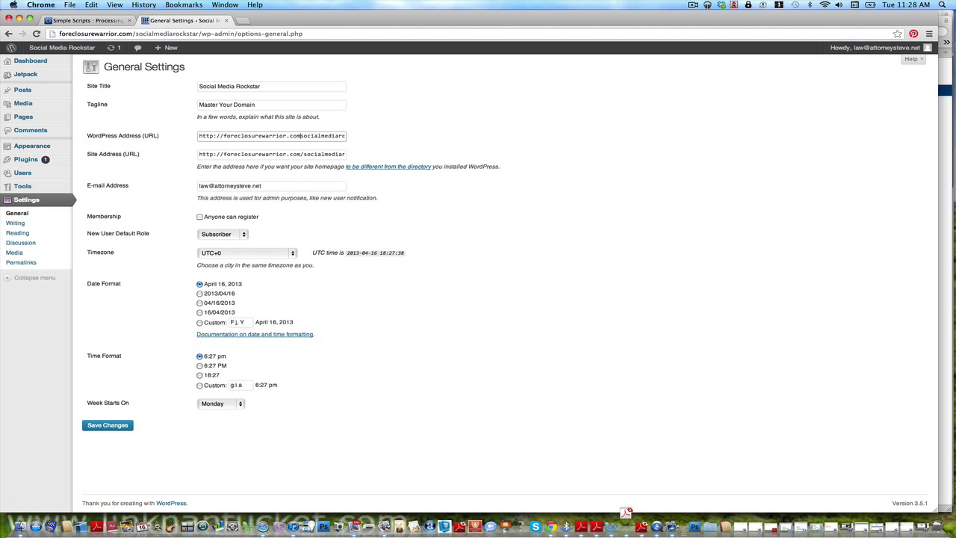
key("BackSpace")
key("BackSpace")
key("BackSpace")
key("BackSpace")
key("BackSpace")
key("BackSpace")
key("BackSpace")
key("BackSpace")
key("BackSpace")
key("BackSpace")
key("BackSpace")
key("BackSpace")
key("BackSpace")
key("BackSpace")
key("BackSpace")
key("BackSpace")
key("BackSpace")
key("BackSpace")
key("BackSpace")
key("BackSpace")
key("BackSpace")
key("BackSpace")
key("BackSpace")
type("www.")
left_click(336, 137)
type(".net")
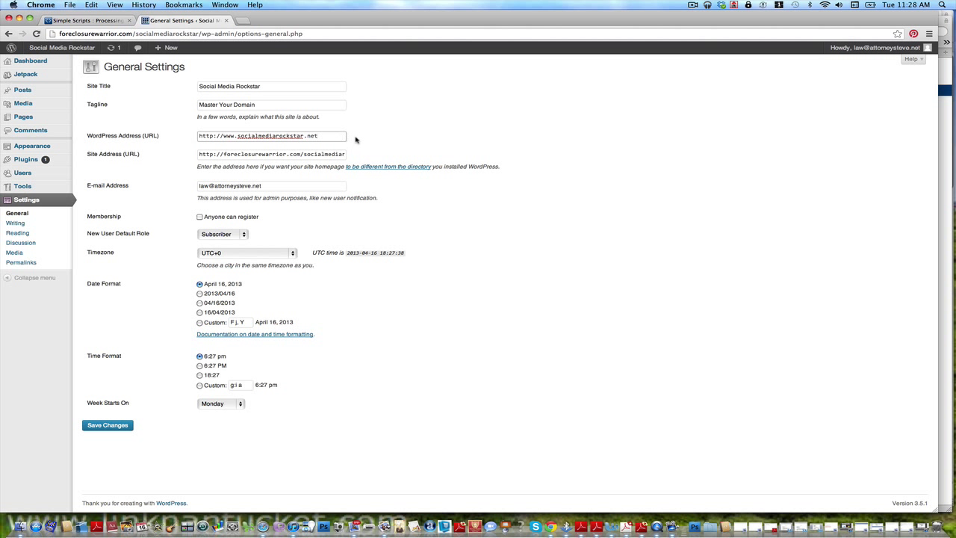
triple_click(325, 138)
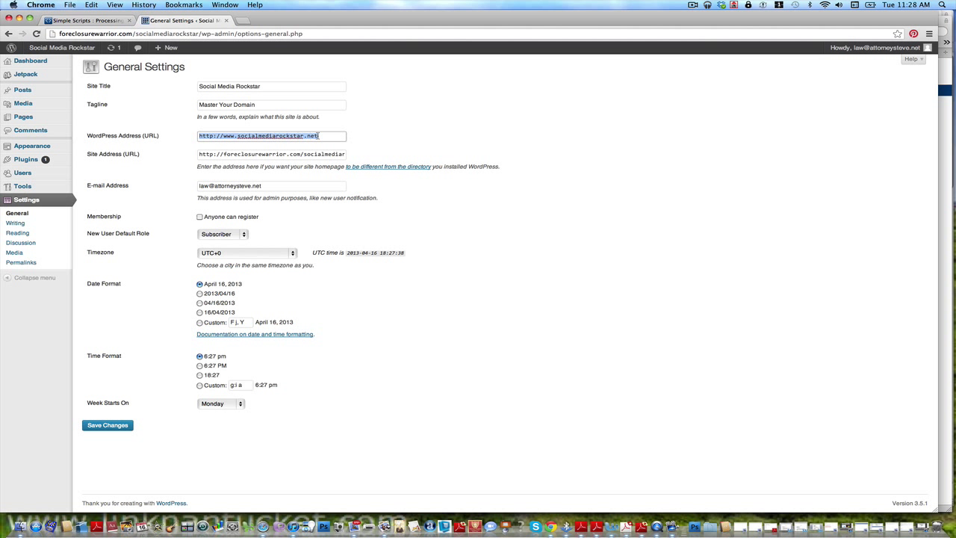
left_click(327, 136)
left_click_drag(326, 136, 177, 134)
key("super+c")
left_click_drag(200, 154, 446, 165)
key("super+v")
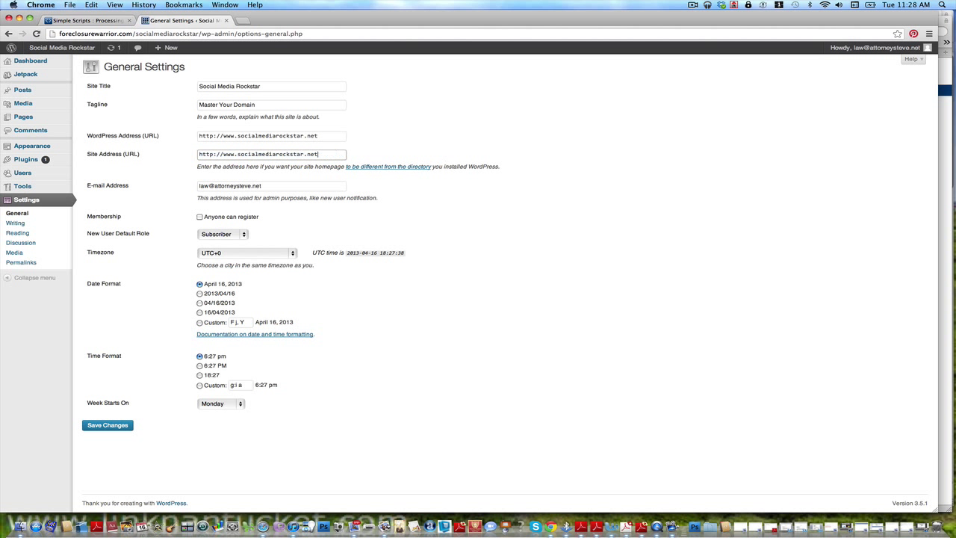
left_click(106, 426)
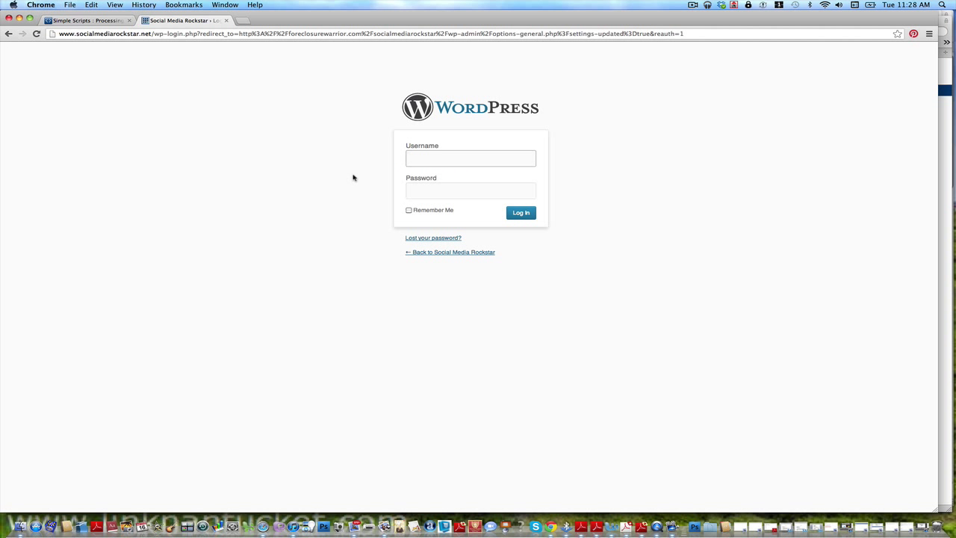
Step: Enter the account username and password on the new domain's login page and tick Remember Me
type("Bas")
key("BackSpace")
key("BackSpace")
key("BackSpace")
type("law@")
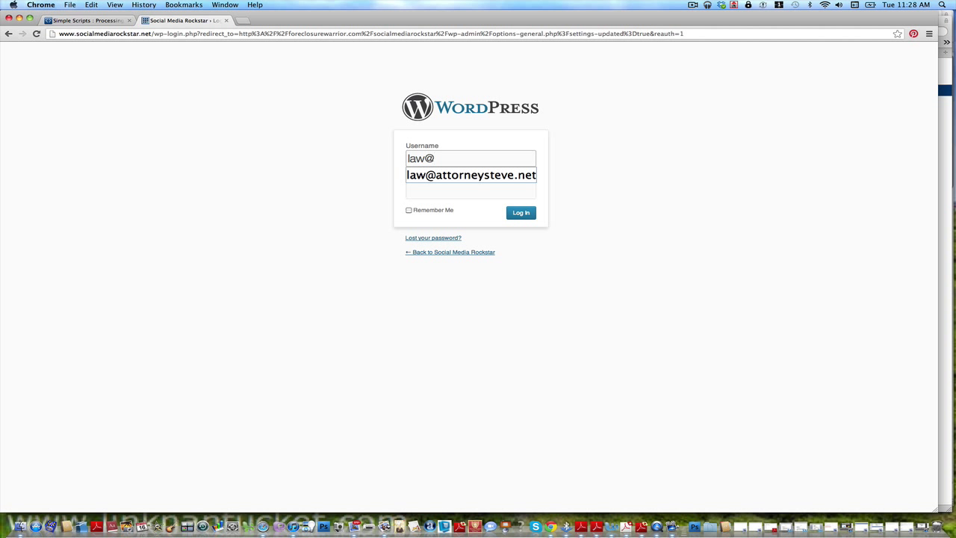
key("Down")
key("Return")
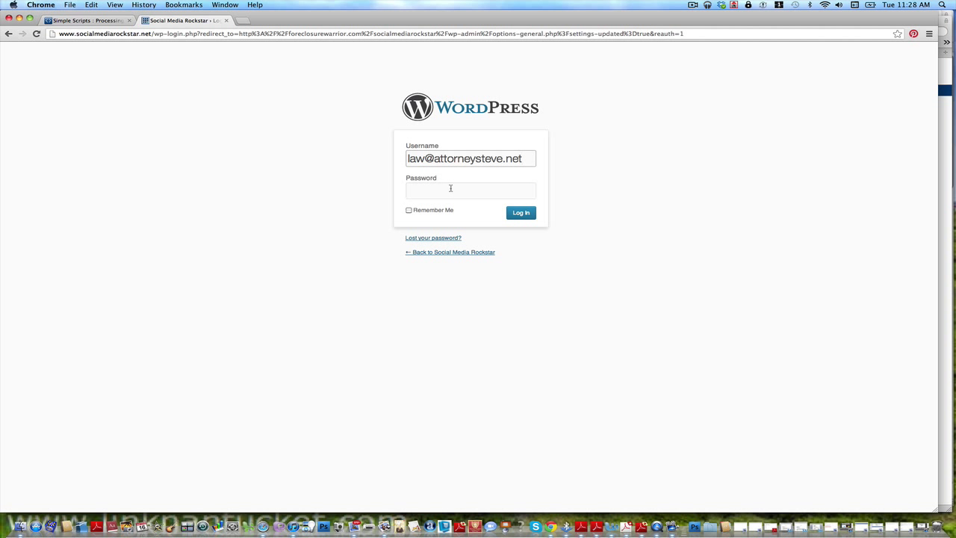
left_click(451, 189)
type("****")
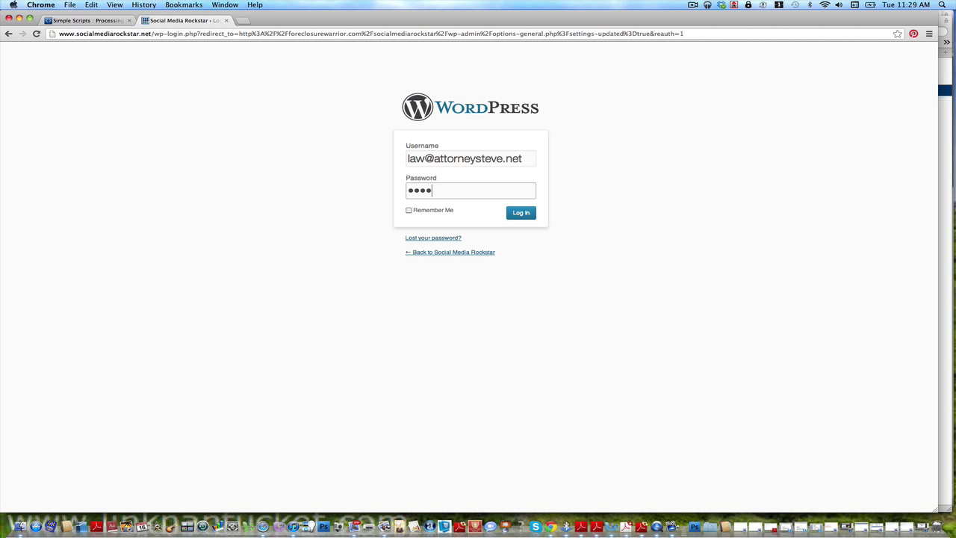
type("****")
left_click(409, 210)
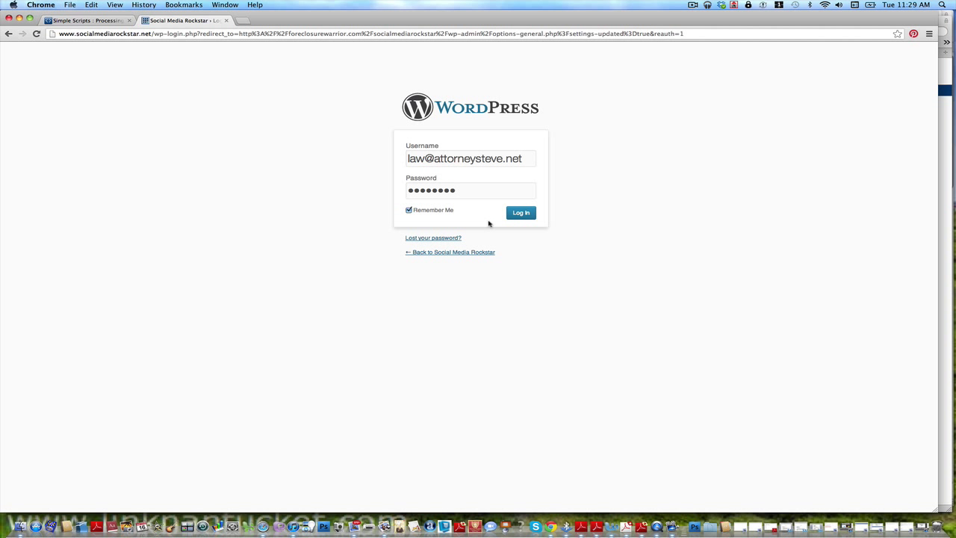
Step: Log in, then visit the live site showing the 'Master Your Domain' tagline and Hello world! post
left_click(522, 215)
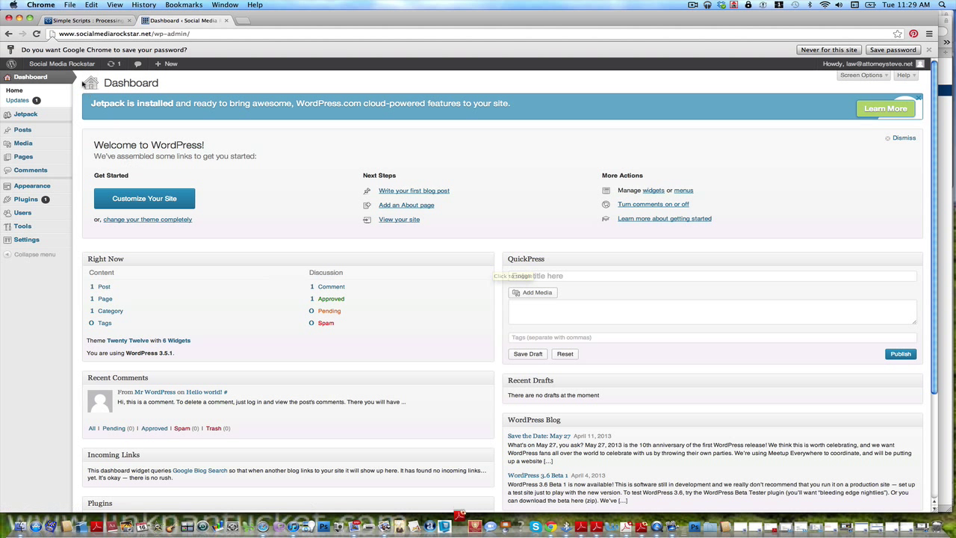
mouse_move(82, 67)
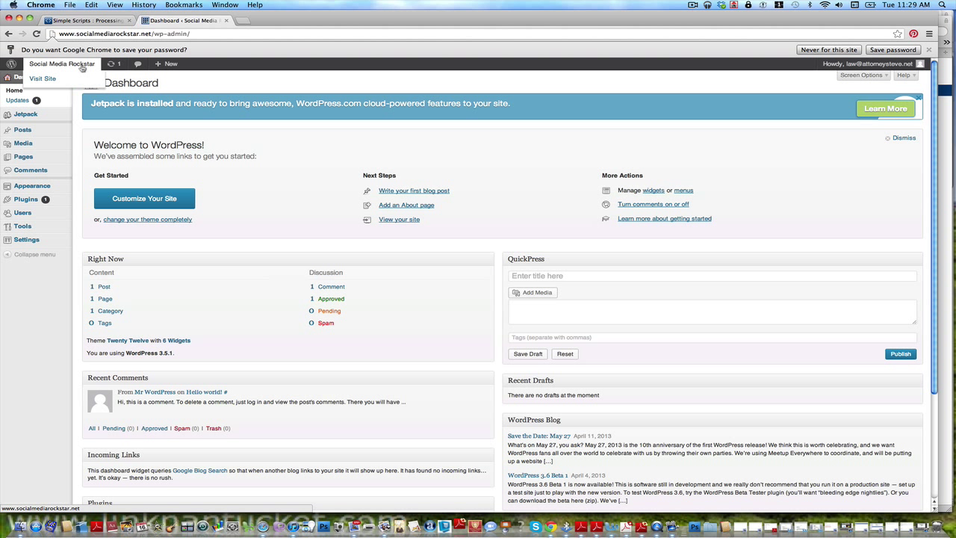
left_click(56, 79)
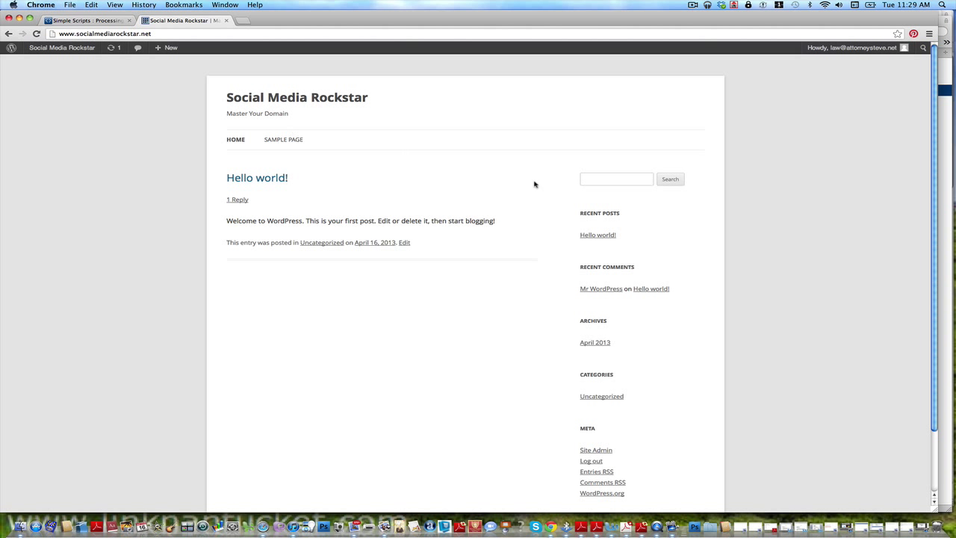
left_click(166, 34)
key("super+a")
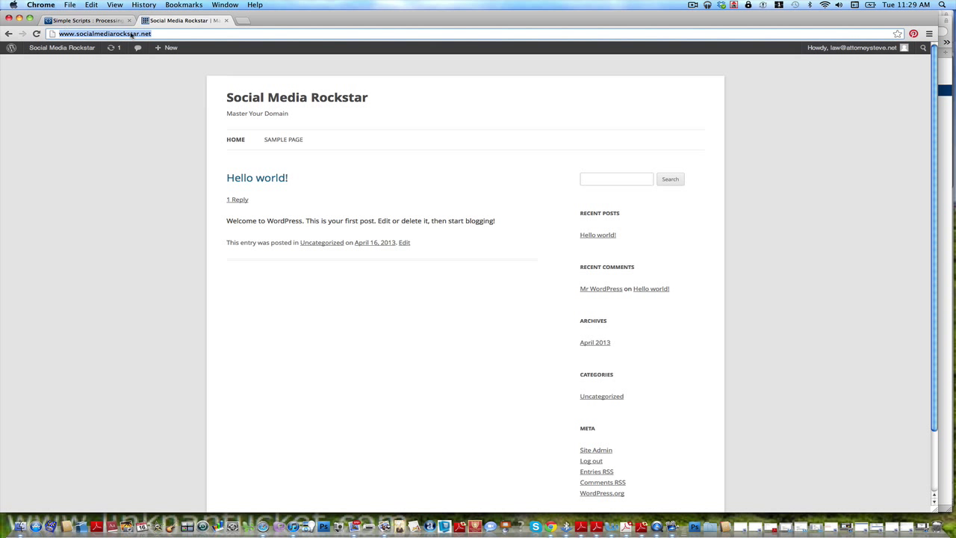
left_click(409, 323)
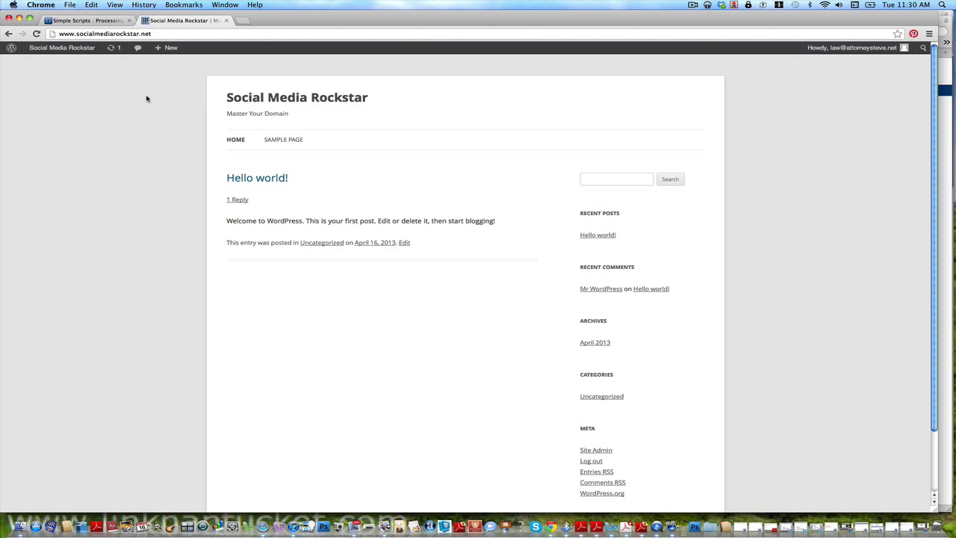
left_click_drag(319, 174, 858, 456)
left_click(400, 321)
left_click_drag(290, 113, 222, 113)
left_click(331, 274)
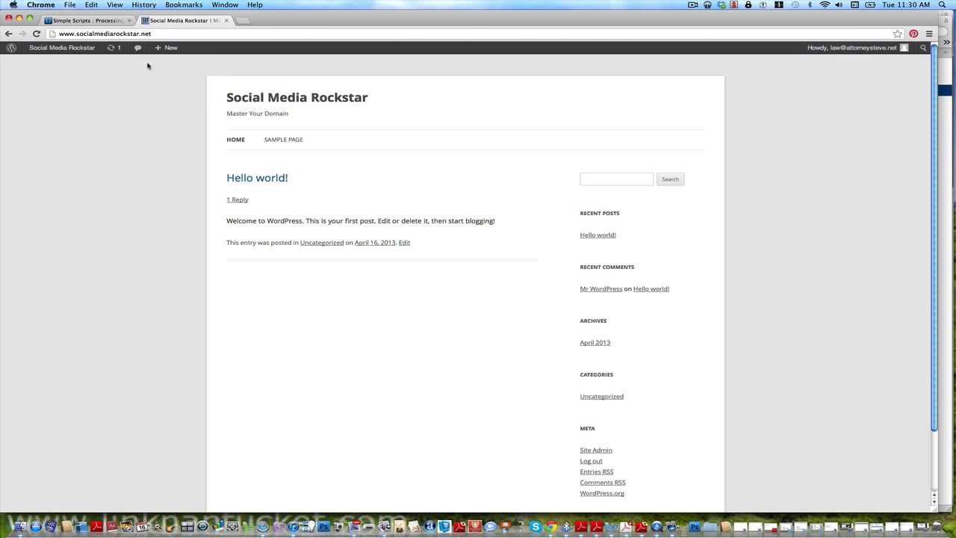